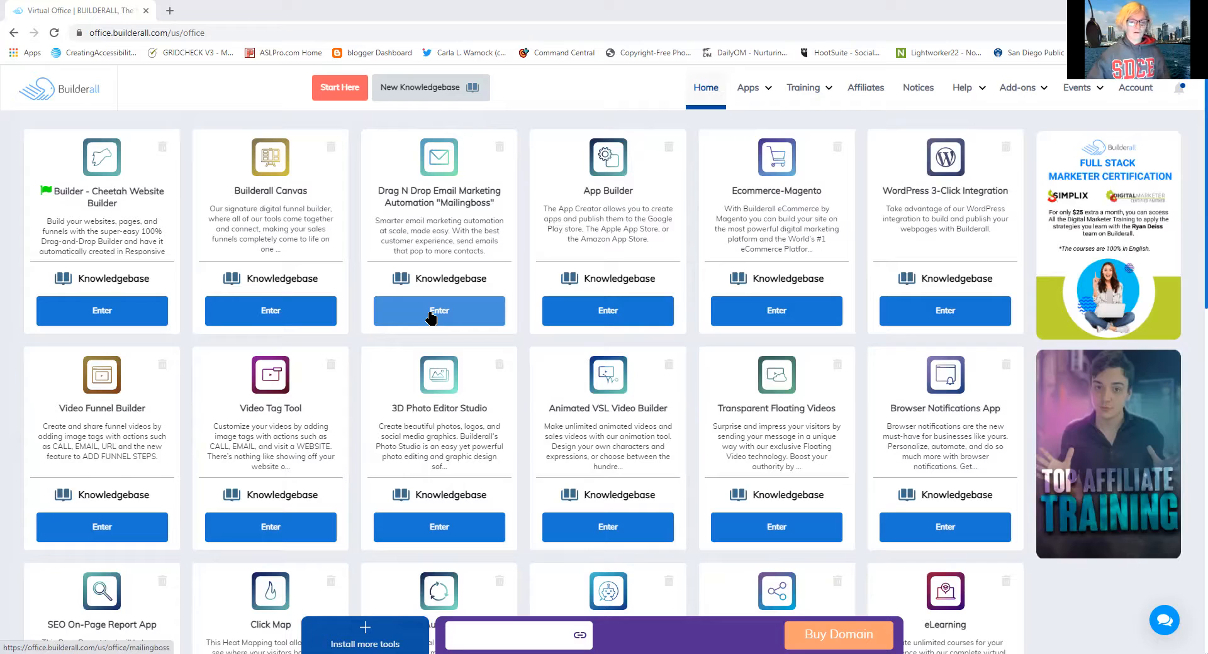
Open the MailingBoss email marketing tool from the Builderall office and display the subscriber lists
click(431, 318)
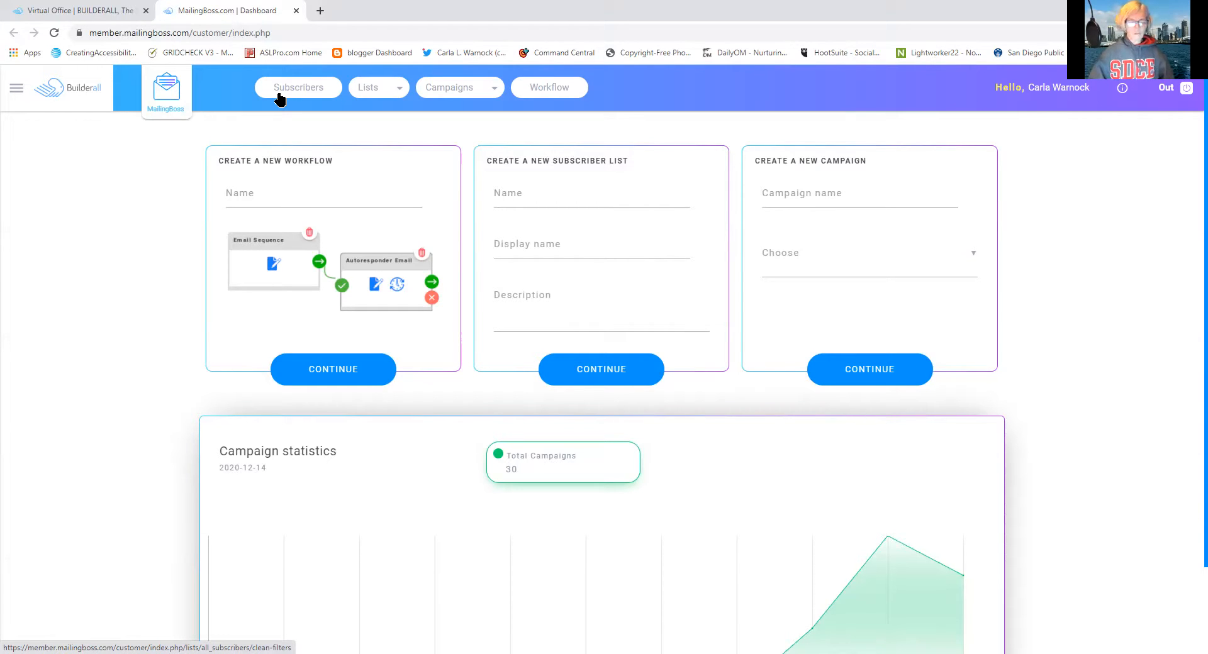
click(376, 101)
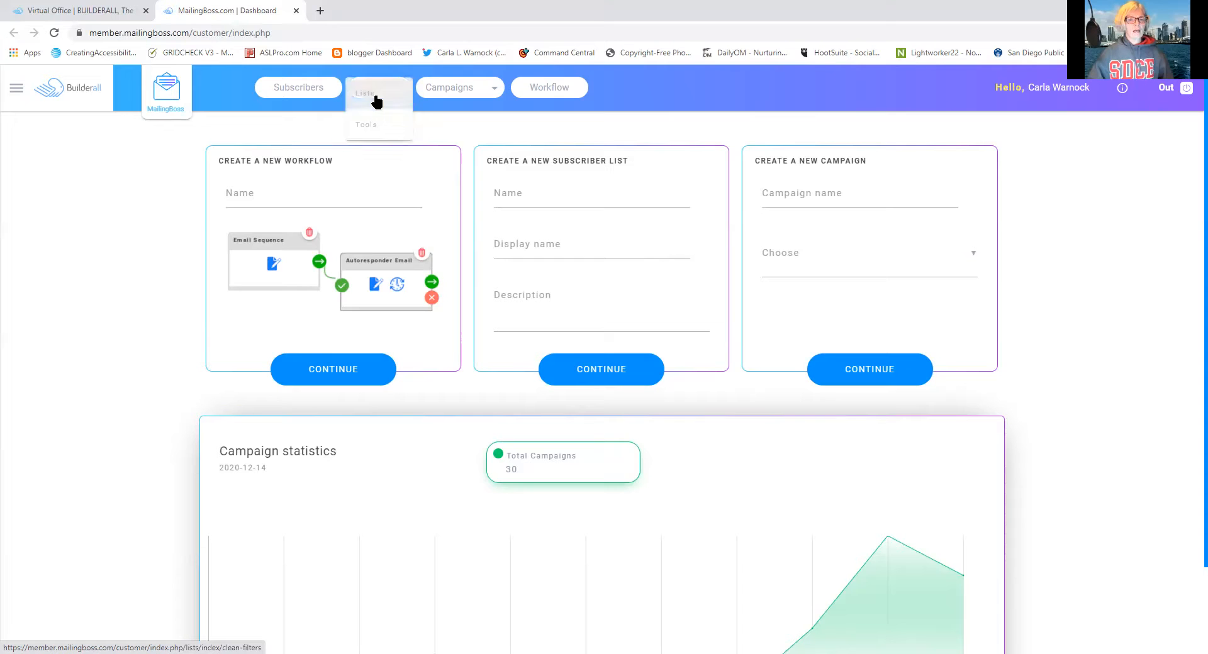
click(376, 101)
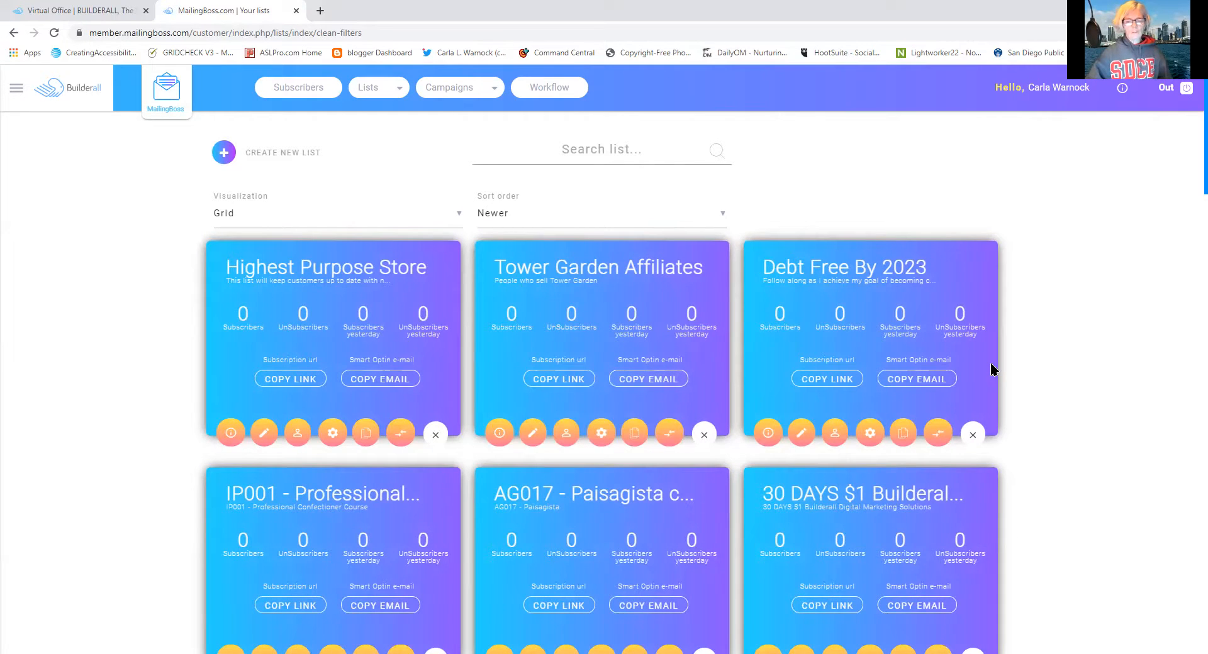
click(451, 89)
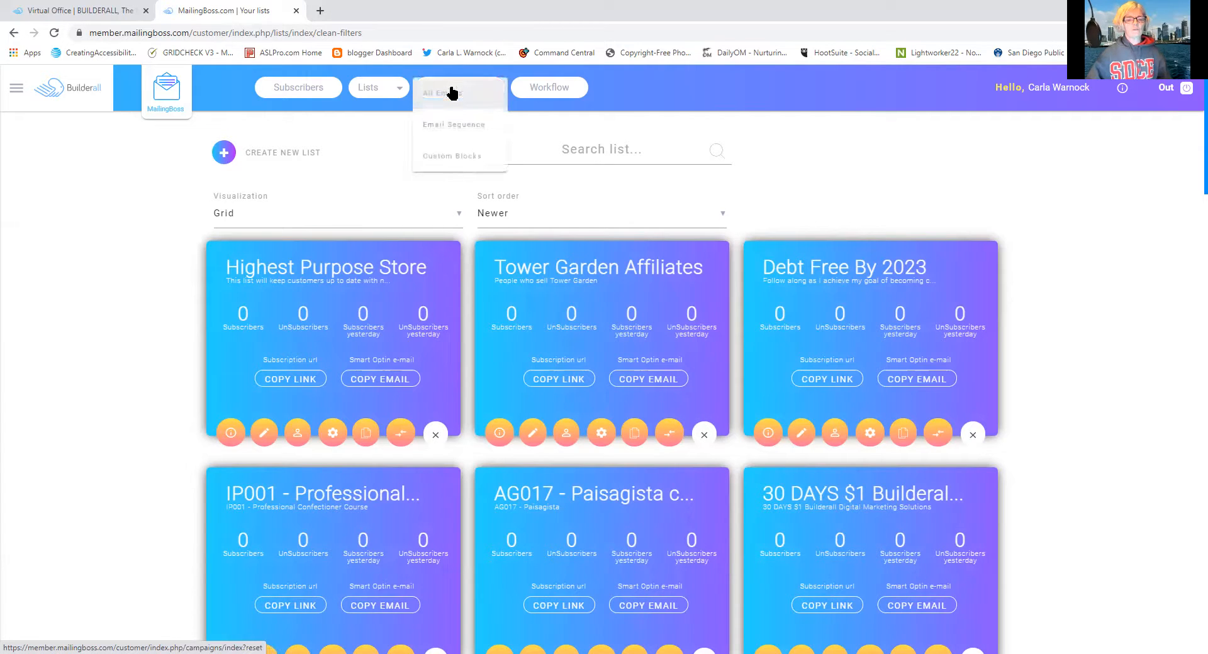
click(666, 120)
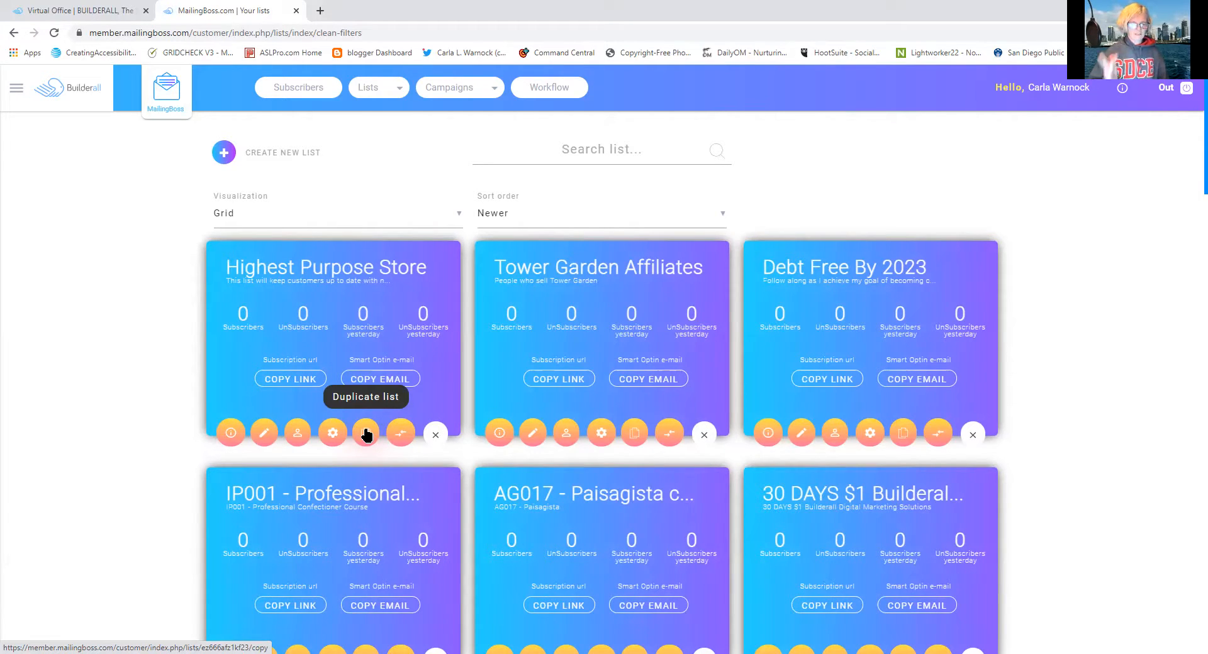
Open the overview of all campaign emails and look through the first page of campaigns
click(456, 94)
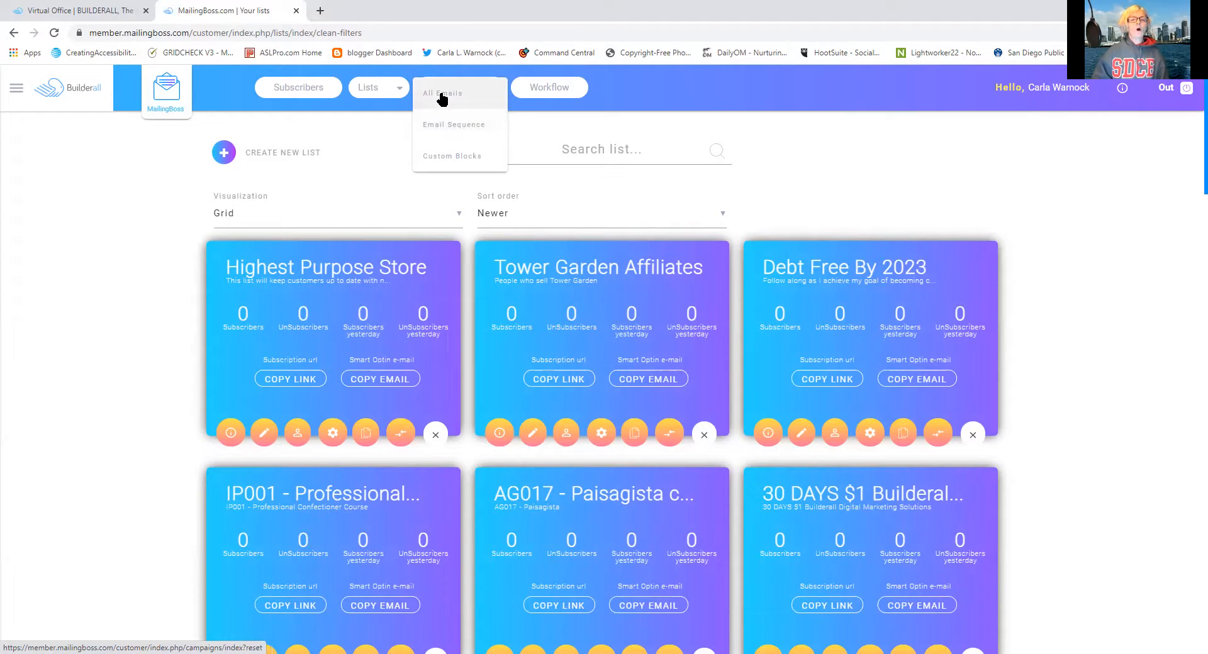
click(442, 98)
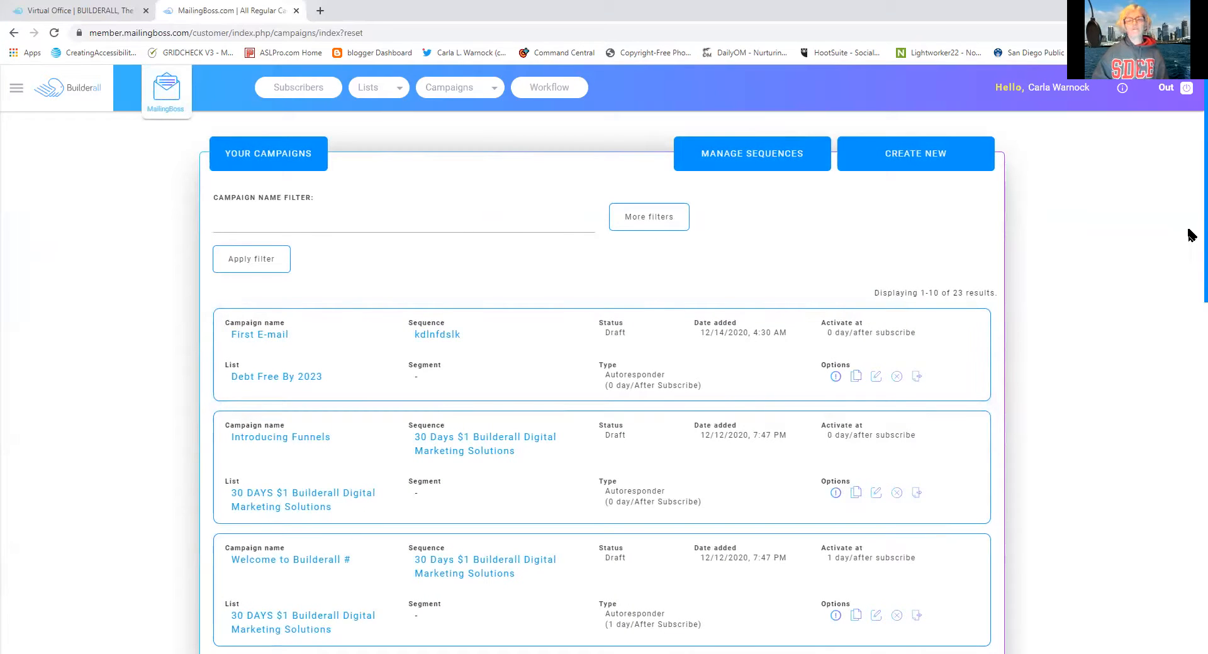
scroll(1189, 277, down, 8)
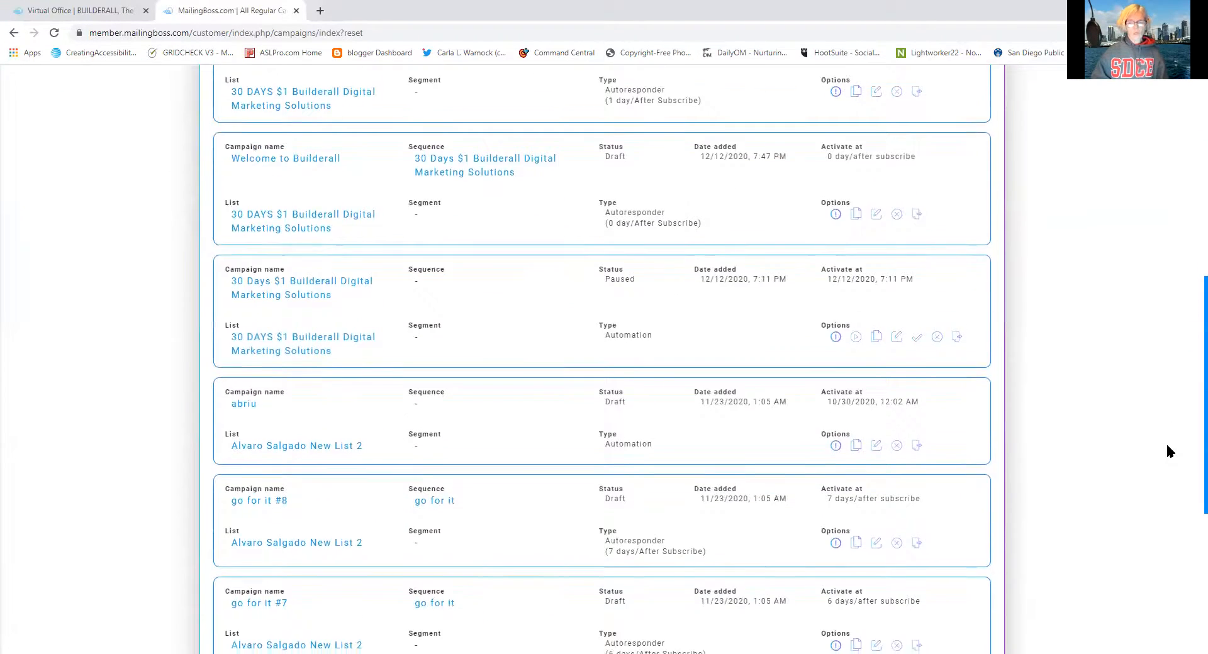
scroll(1167, 444, down, 5)
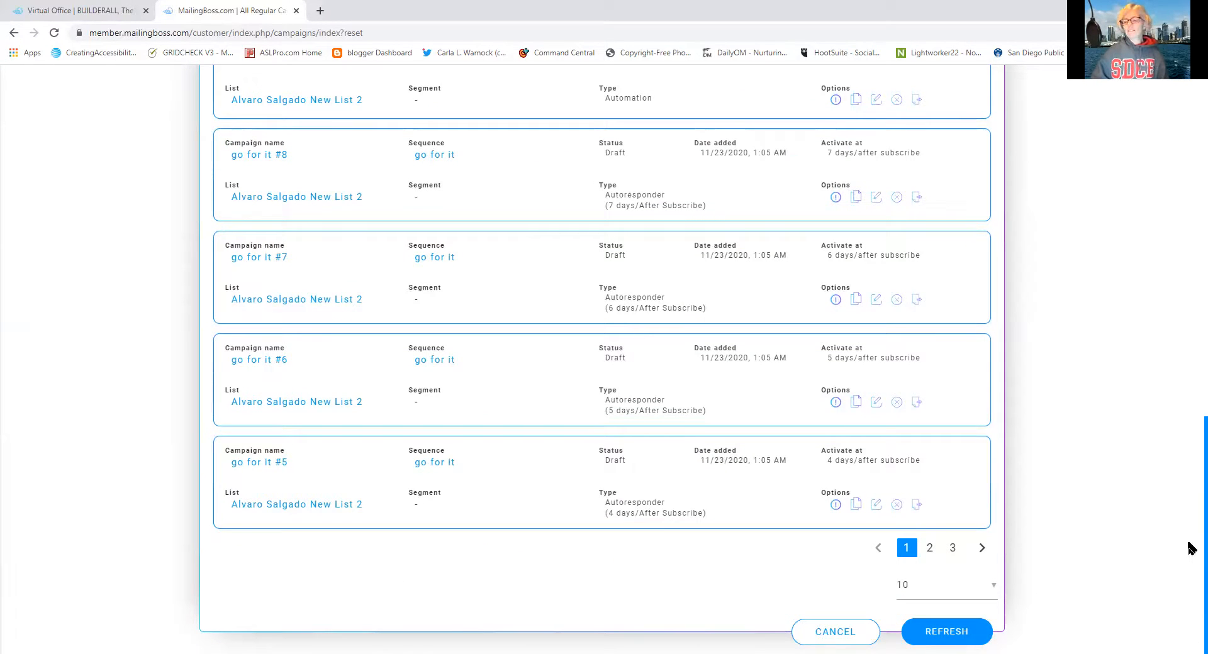
scroll(1191, 528, up, 5)
scroll(1192, 387, up, 8)
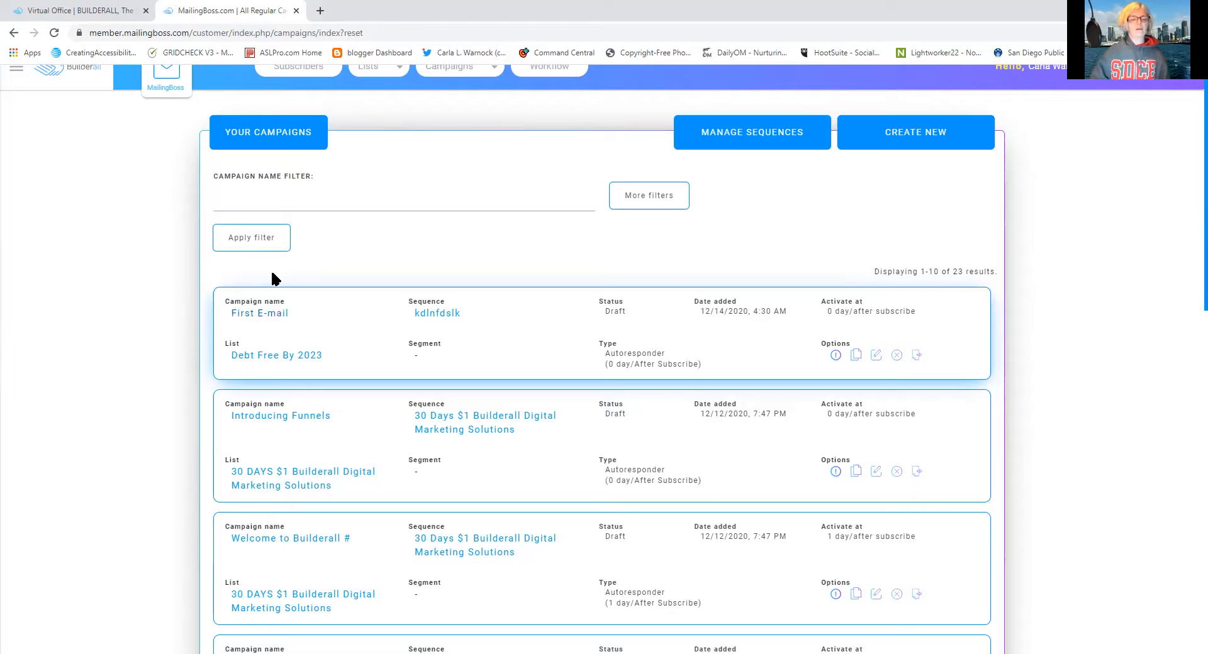
Open the email sequences overview and review the sequences with the campaign emails each one contains
click(460, 80)
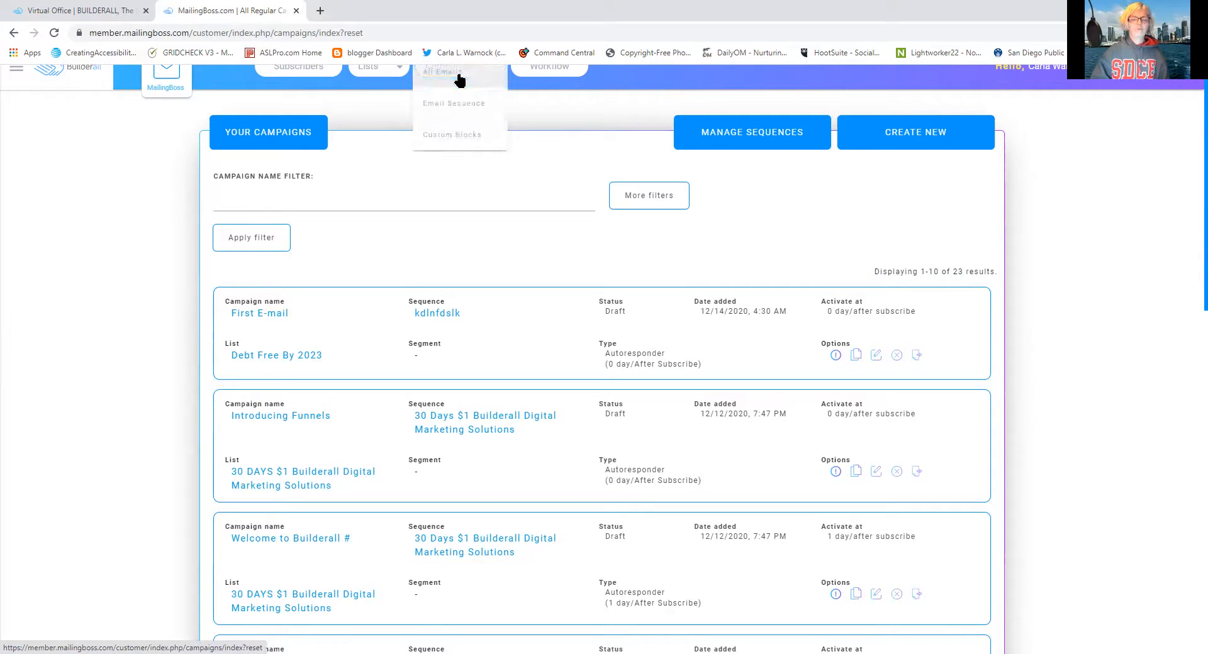
click(459, 103)
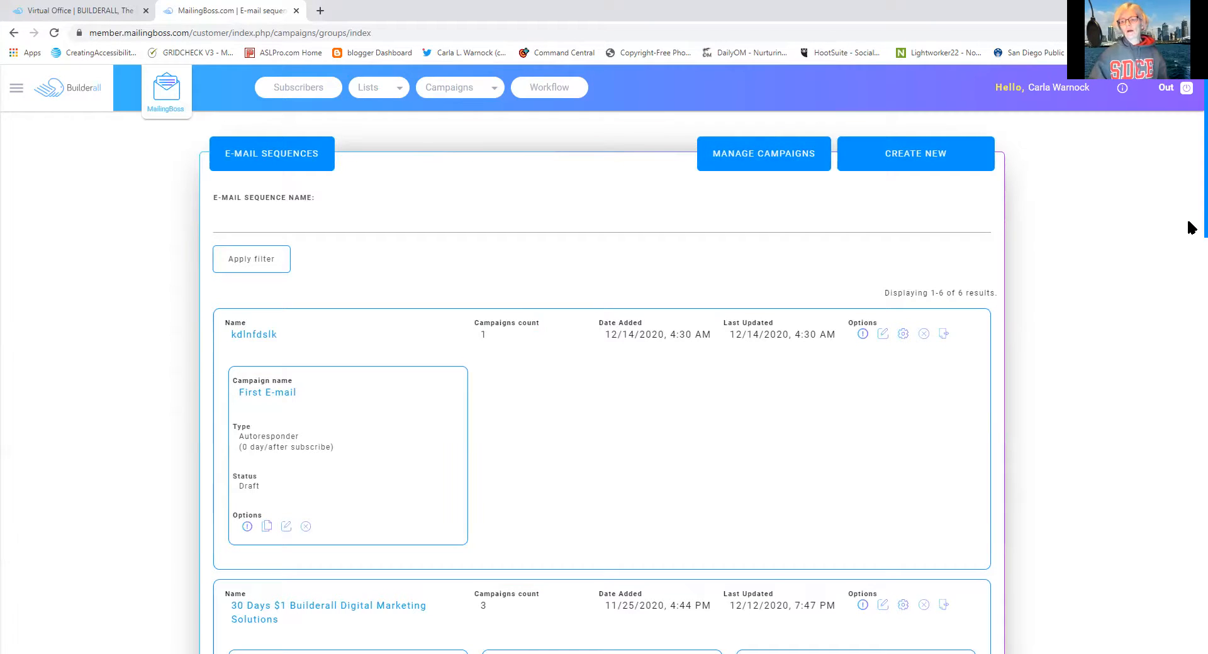
scroll(1189, 335, down, 6)
scroll(1191, 344, down, 3)
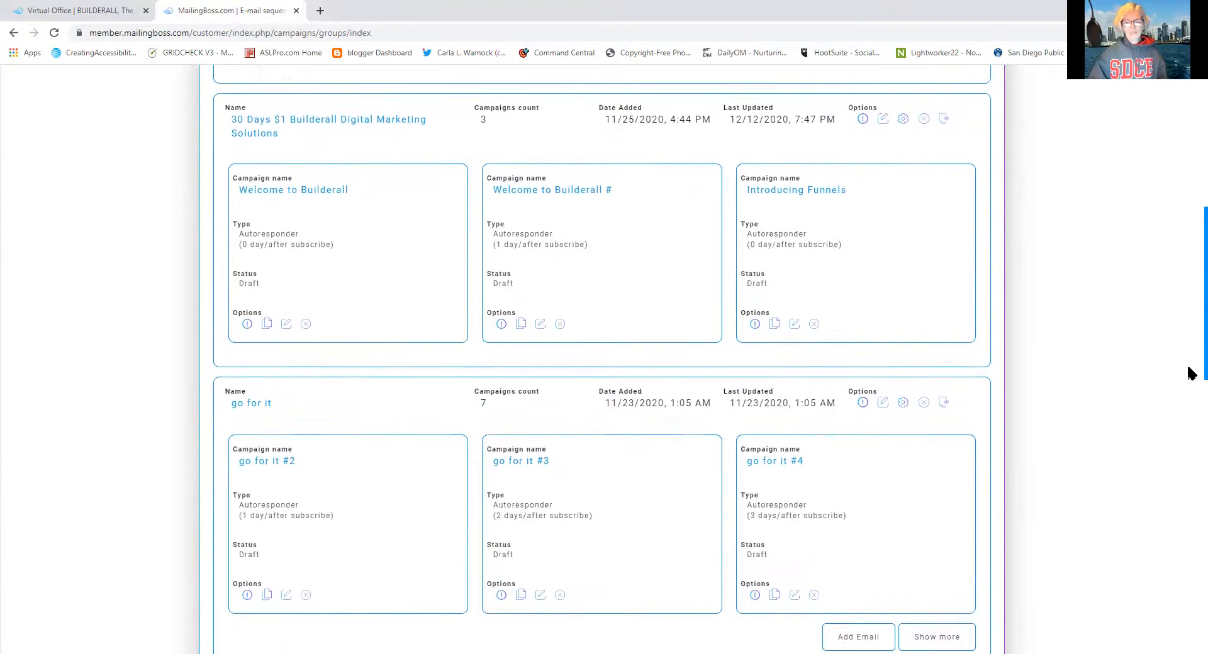
scroll(1190, 365, up, 2)
scroll(1189, 360, down, 1)
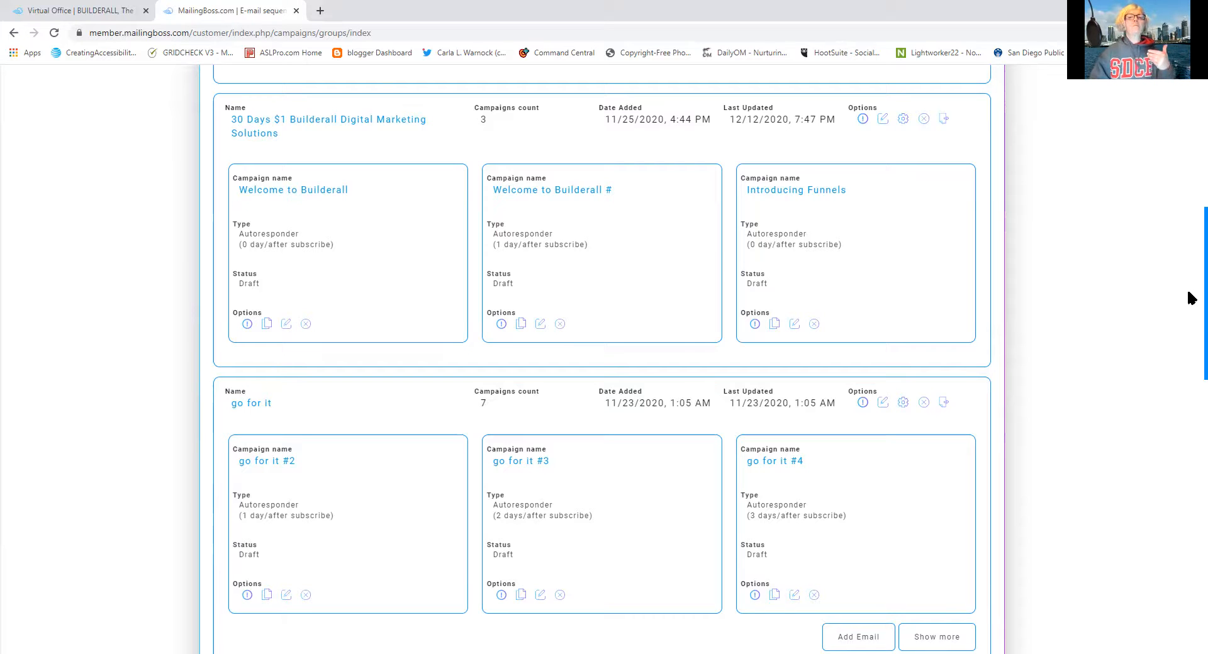
scroll(1192, 298, down, 1)
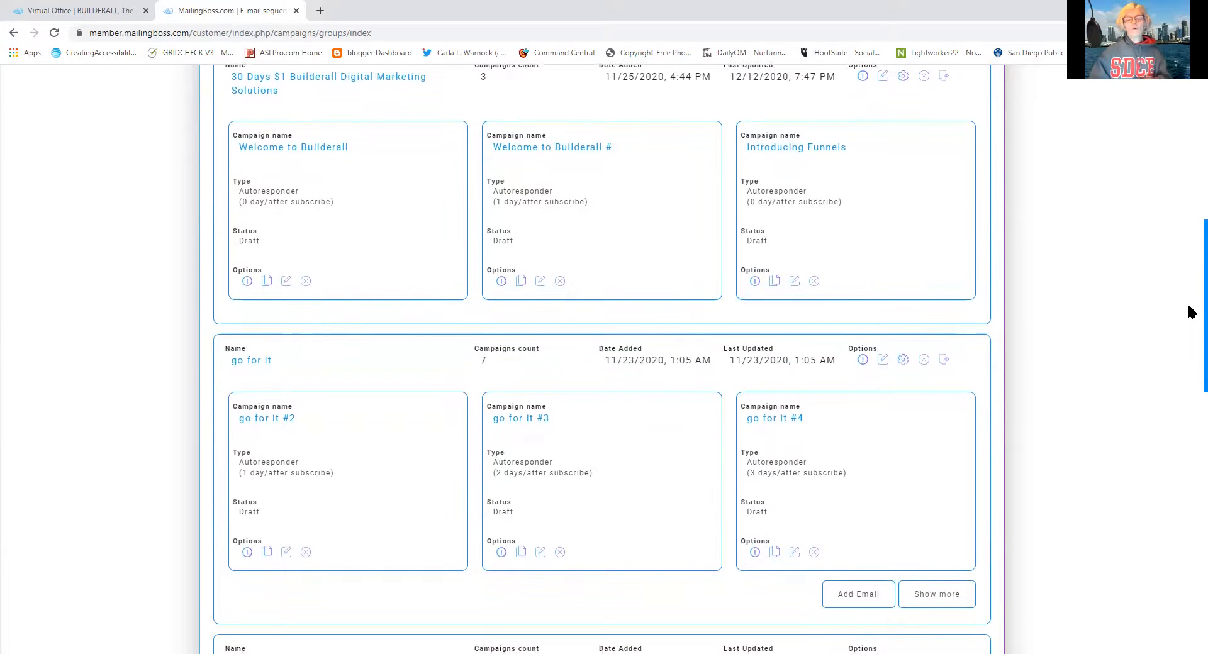
scroll(1191, 311, up, 6)
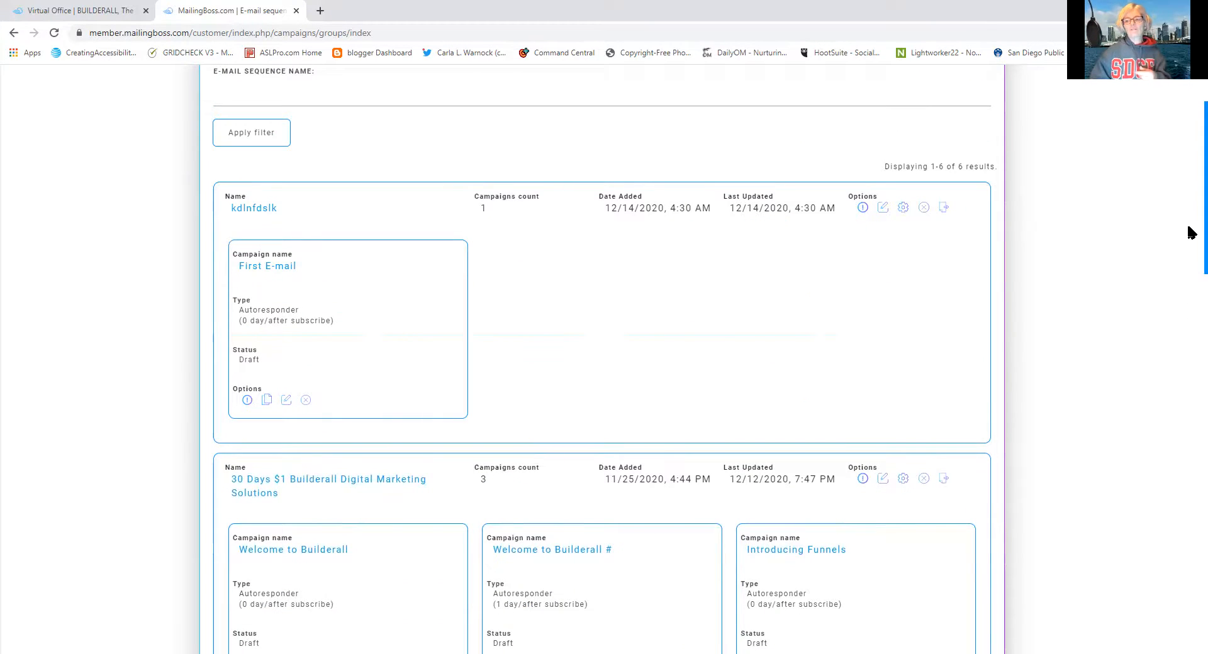
scroll(1191, 227, up, 2)
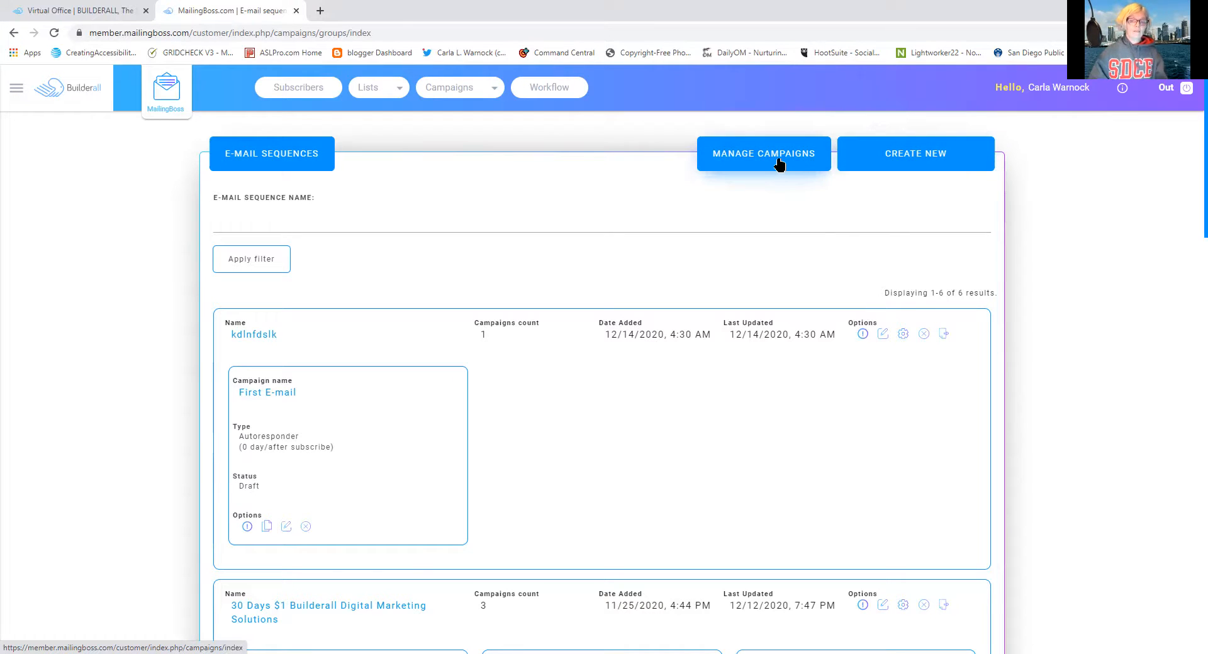
Switch from the email sequences to campaign management and review the campaigns' lists, types and activation timing
click(779, 163)
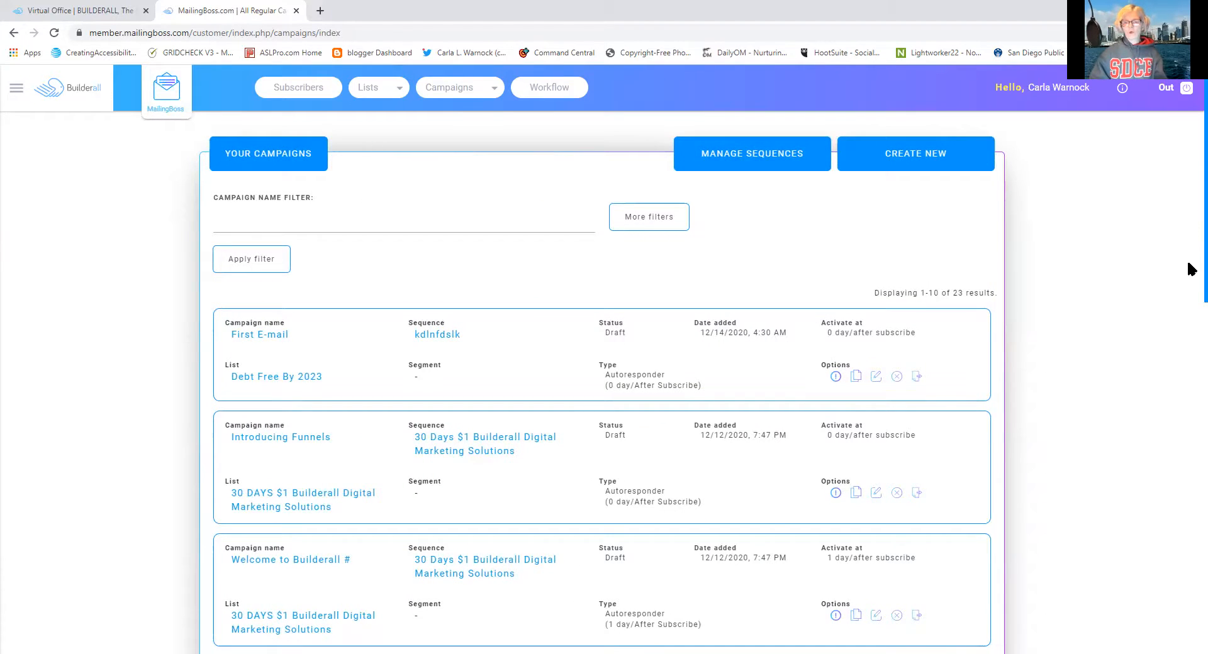
scroll(1190, 303, down, 2)
scroll(1191, 321, up, 1)
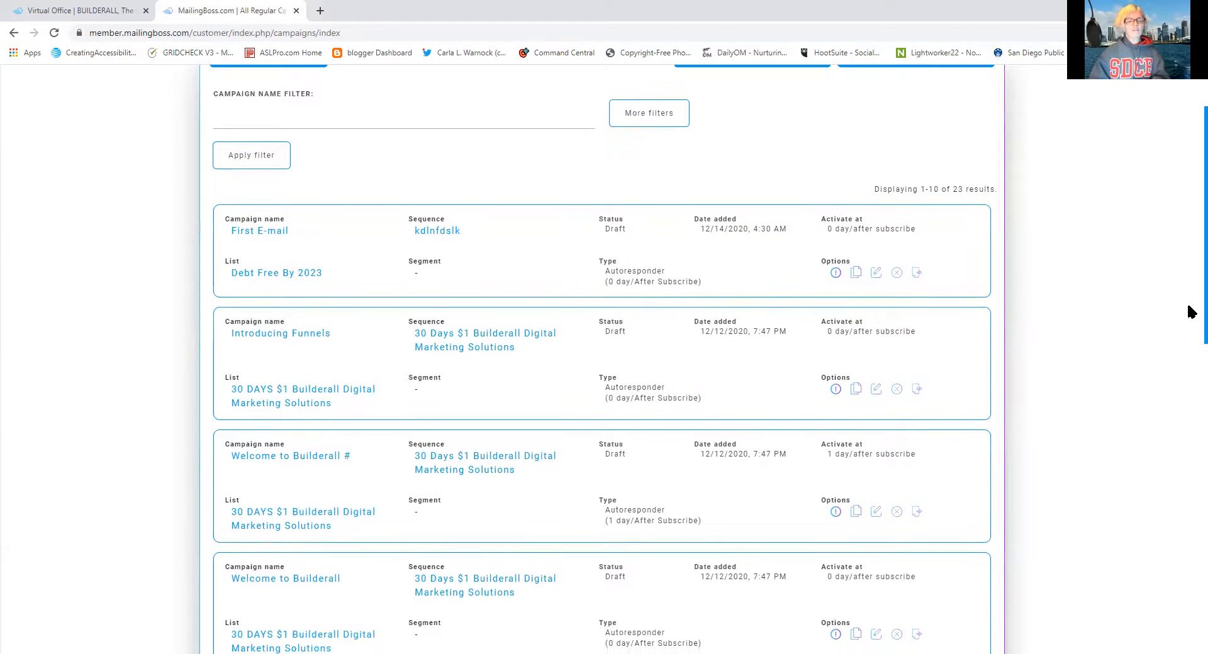
scroll(1191, 327, down, 1)
drag(1188, 339, 1151, 287)
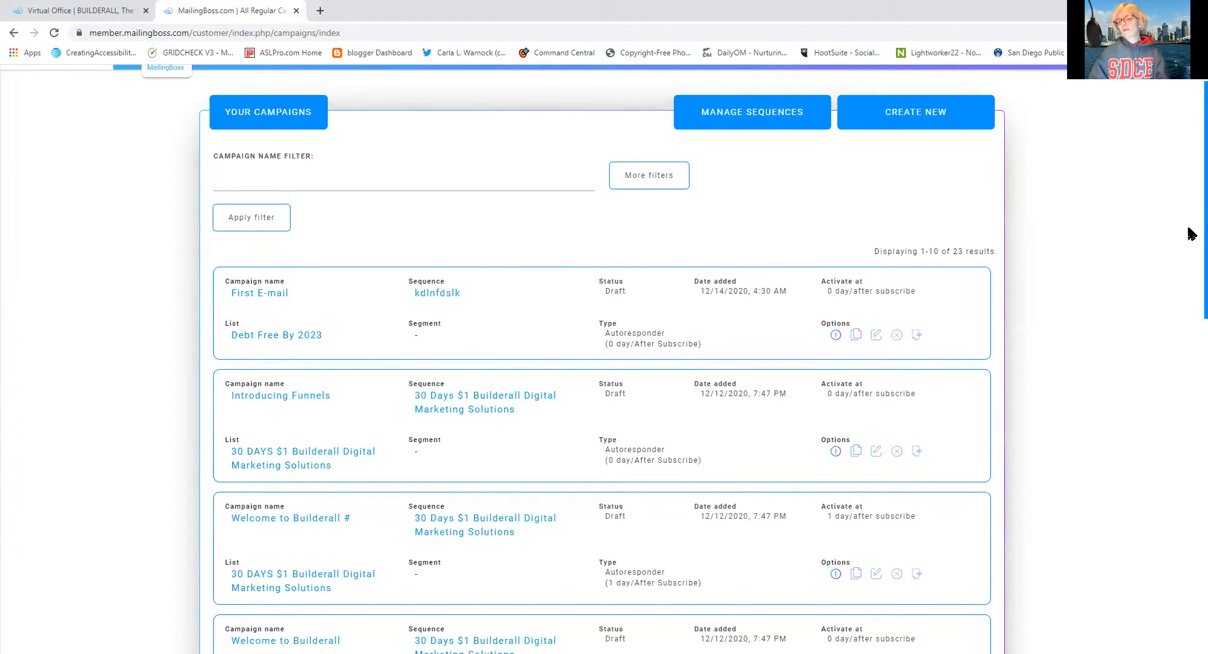
scroll(1191, 234, up, 1)
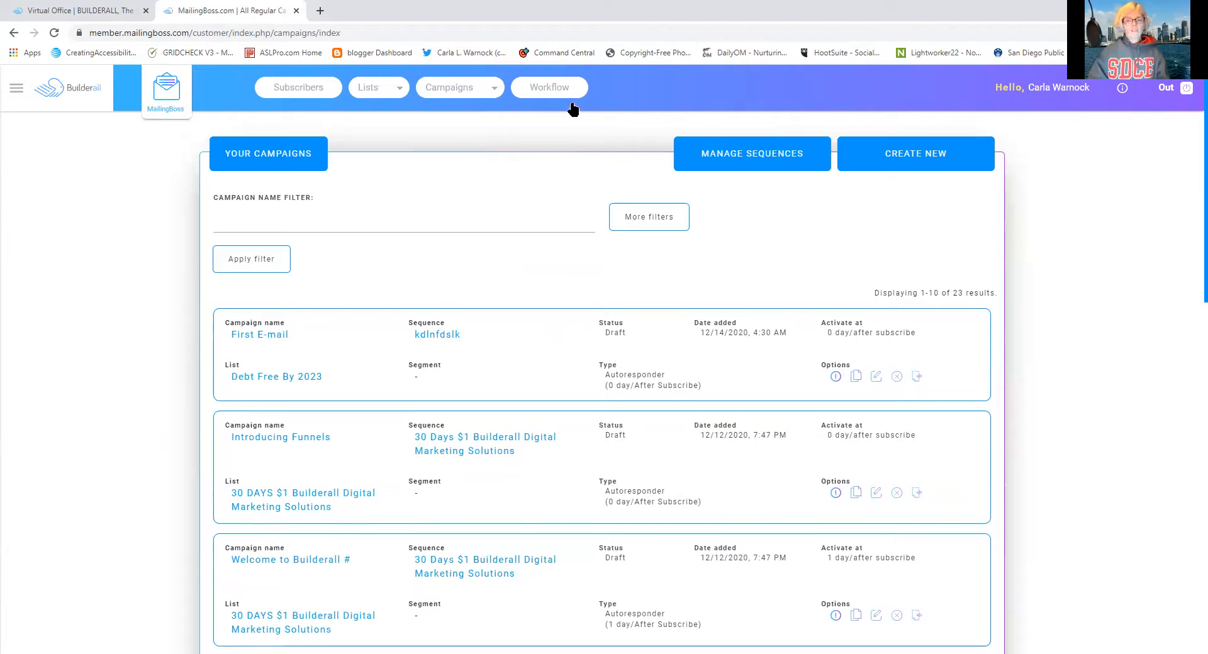
Open the MailingBoss workflow builder
click(551, 92)
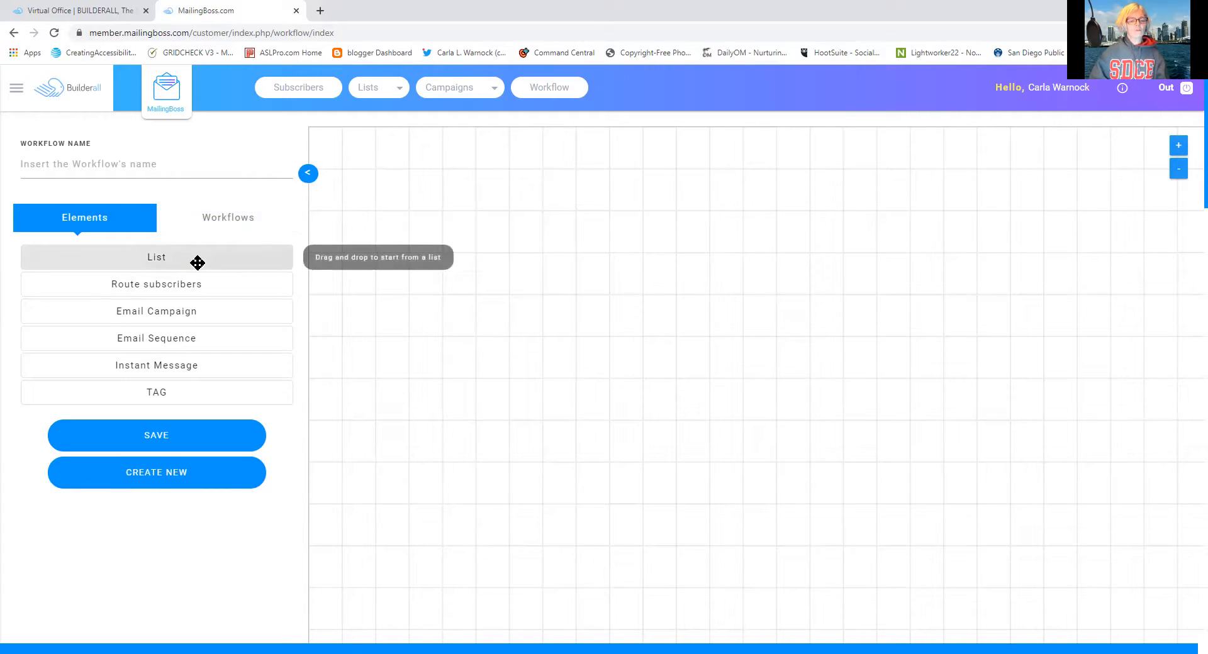
Place List, Email Campaign, Email Sequence, Instant Message and TAG elements on the empty workflow canvas
drag(202, 258, 378, 251)
drag(530, 239, 611, 251)
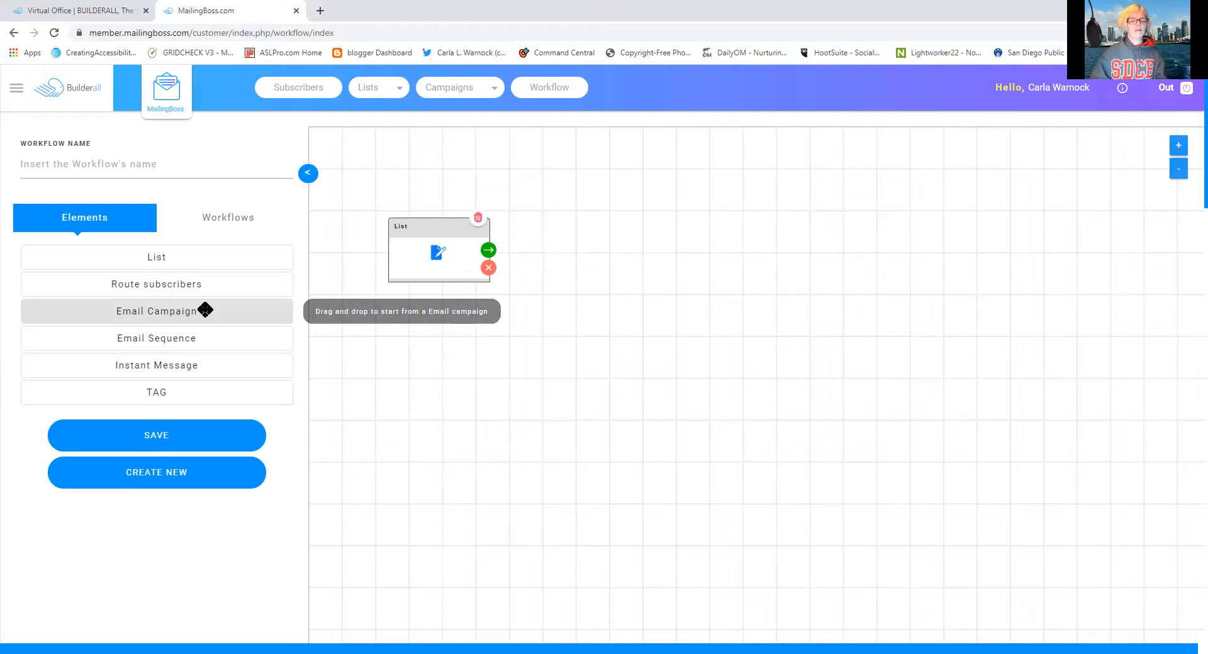
drag(205, 309, 776, 288)
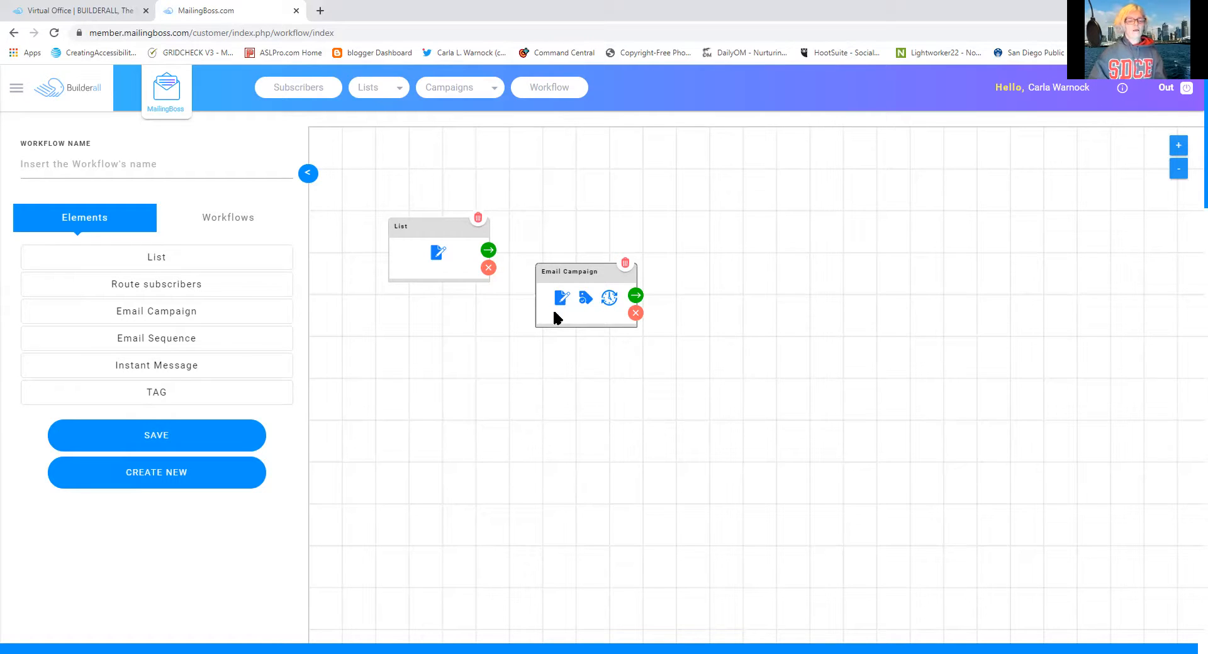
drag(323, 368, 458, 390)
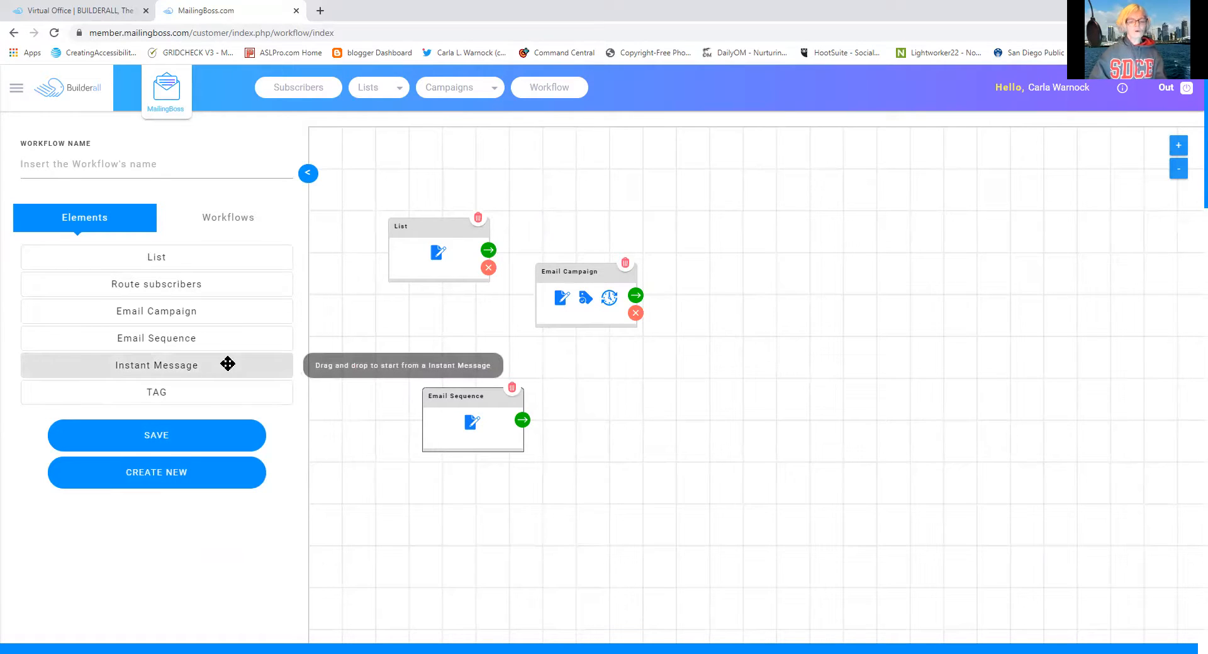
drag(479, 395, 553, 348)
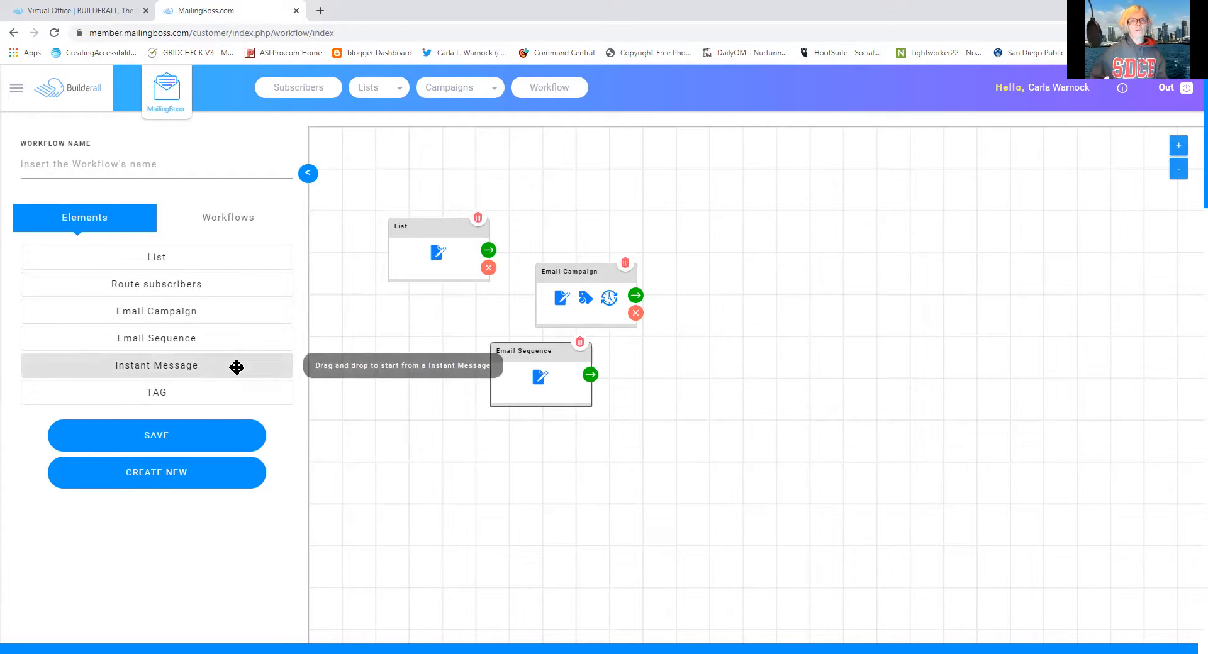
drag(237, 368, 681, 465)
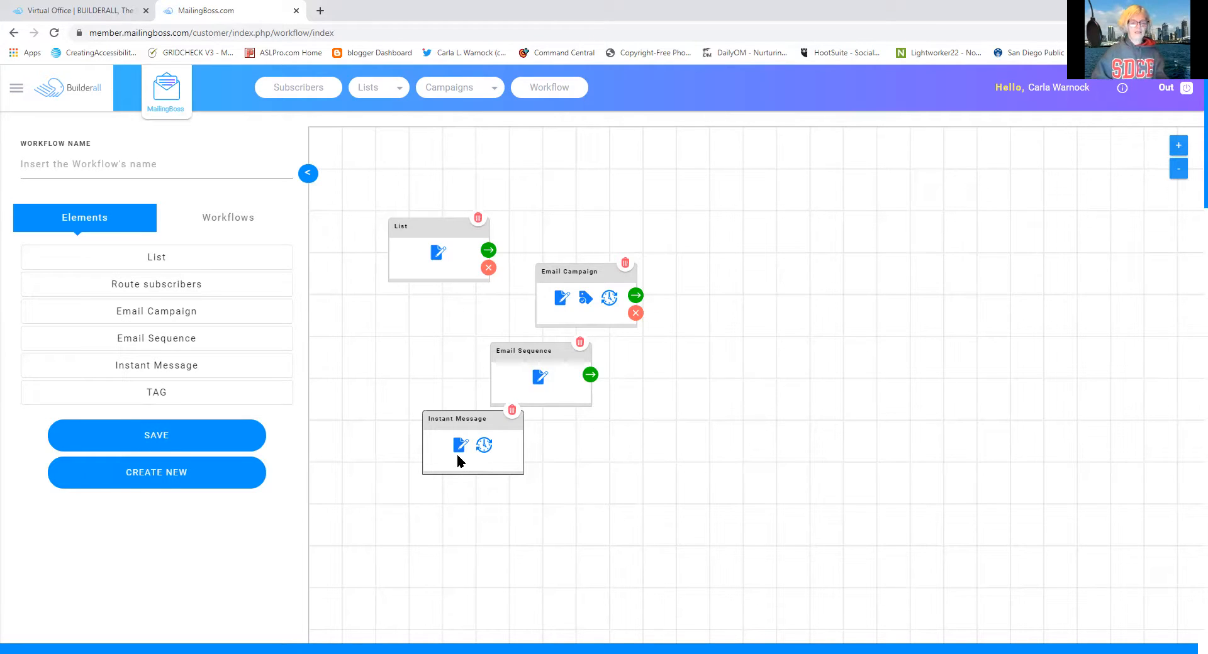
drag(183, 396, 882, 534)
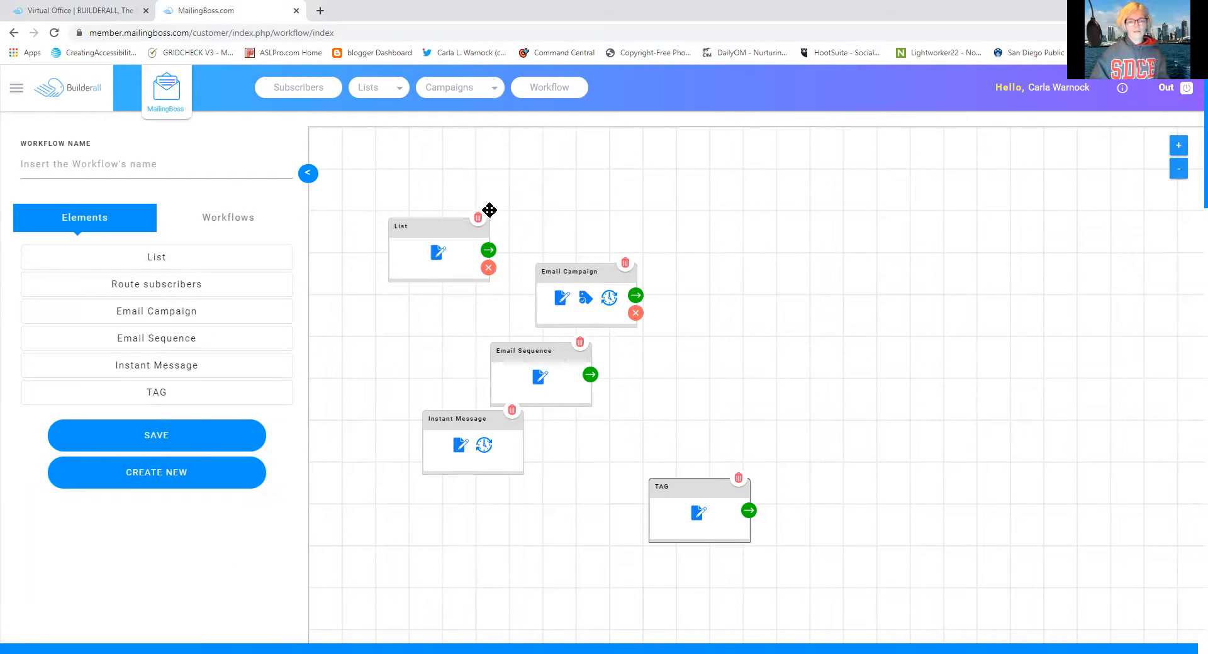
Delete the List, Email Campaign, Email Sequence, Instant Message and TAG elements from the workflow canvas
click(478, 218)
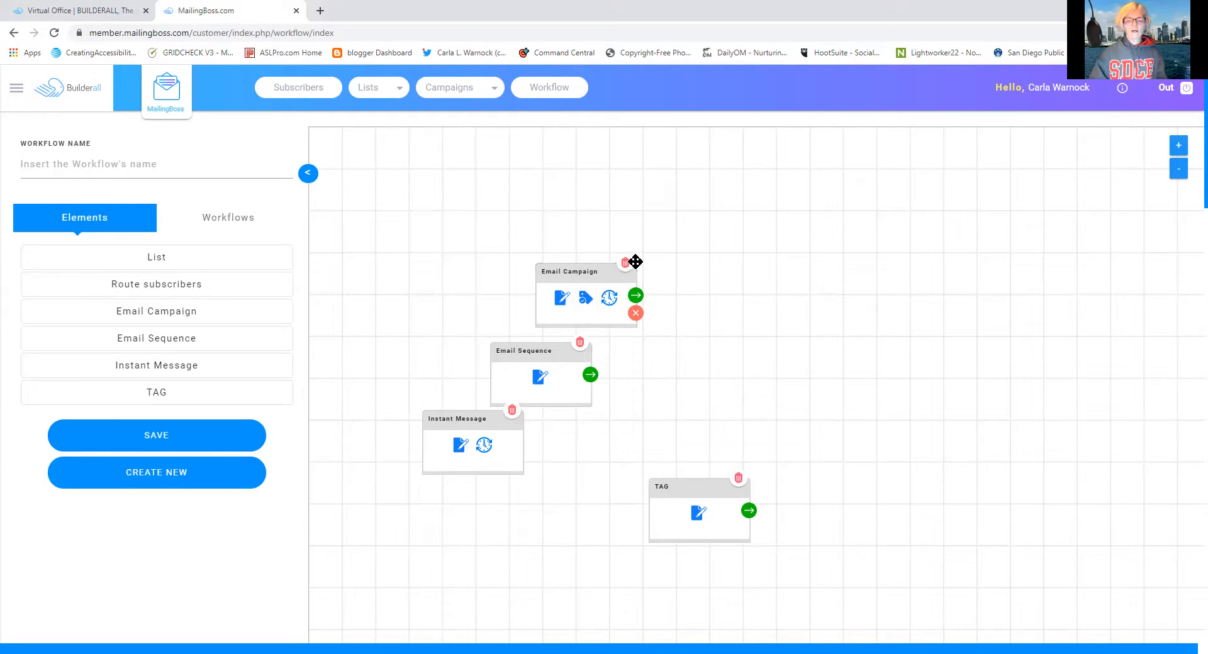
click(624, 263)
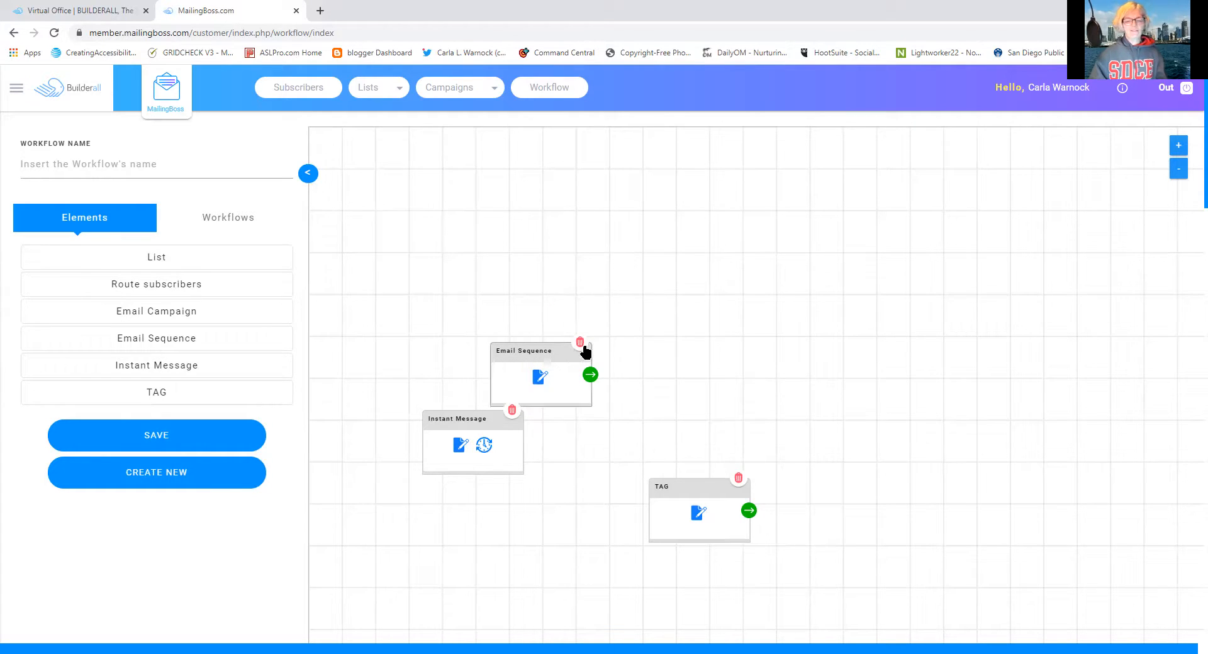
click(579, 342)
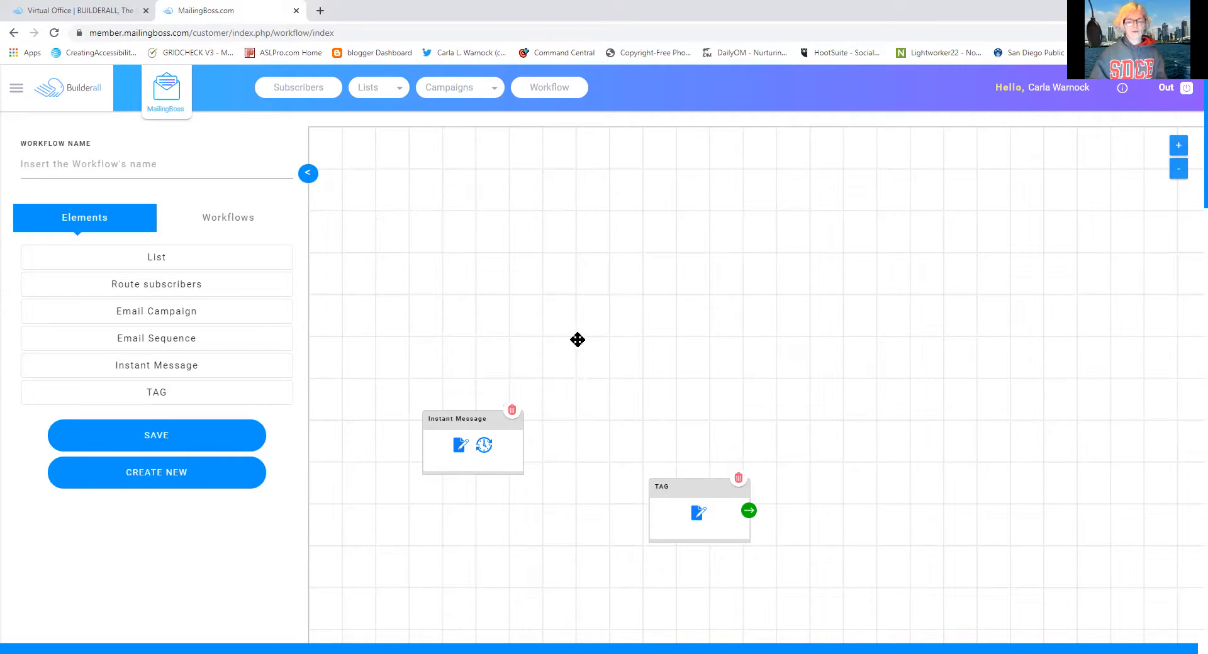
click(510, 411)
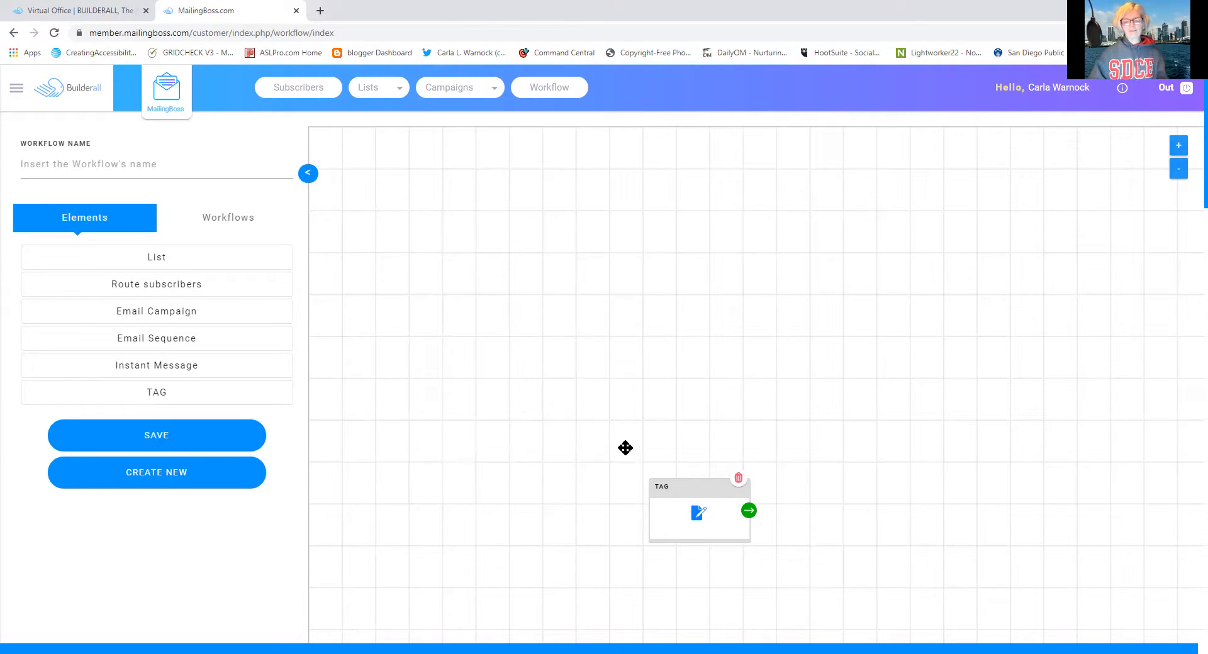
click(738, 479)
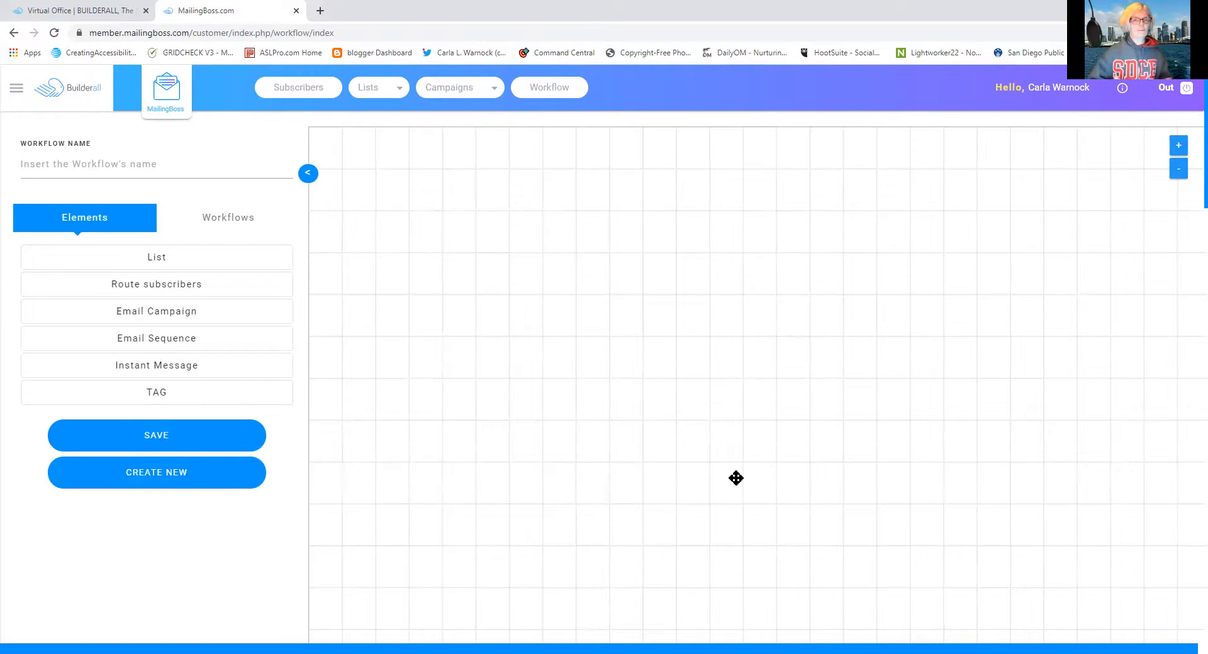
Display the saved workflows in the workflow builder and look through their names
click(206, 221)
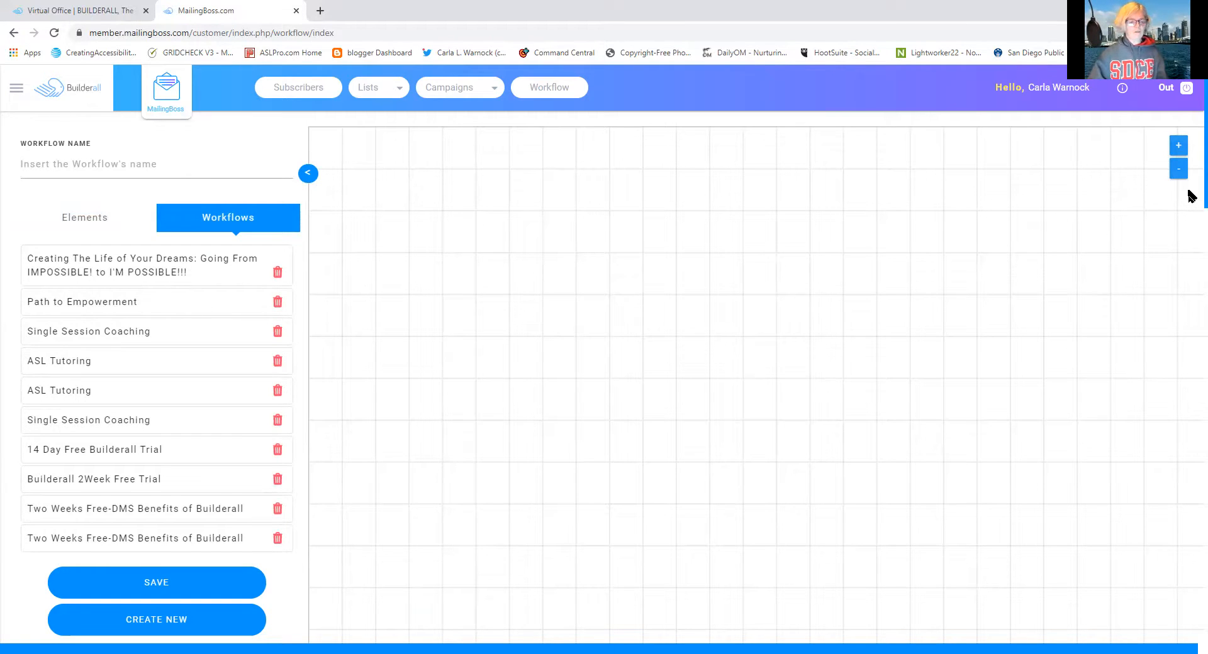
scroll(1191, 196, down, 3)
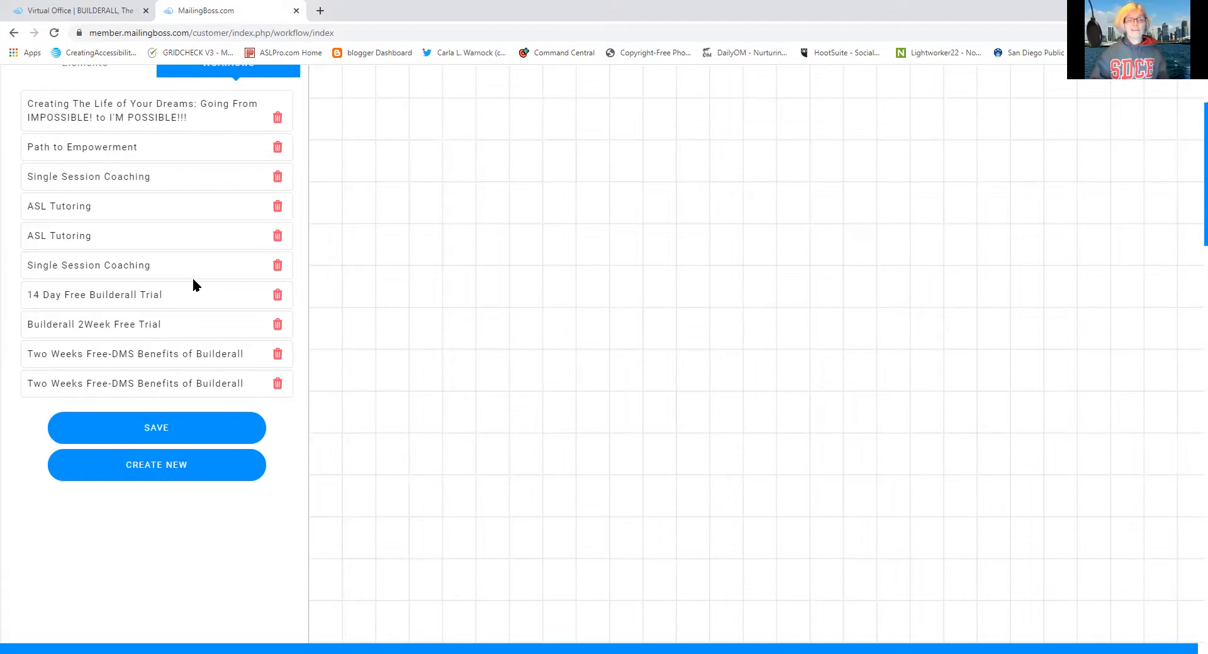
Delete both saved workflows named "Two Weeks Free-DMS Benefits of Builderall"
click(273, 386)
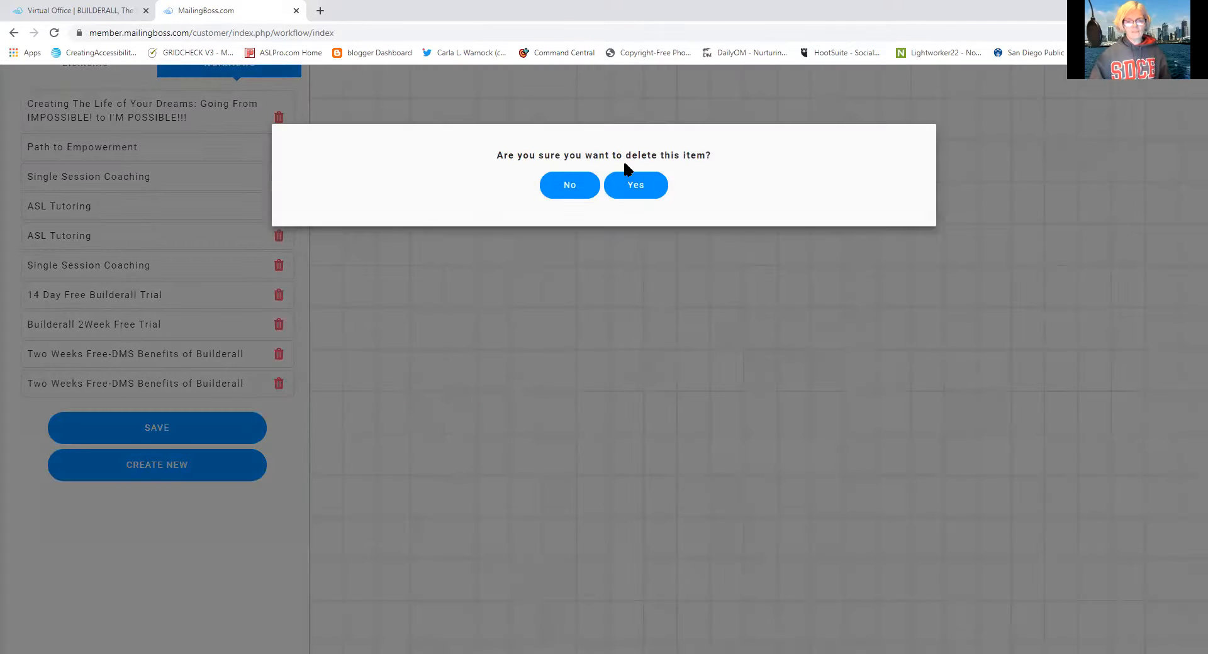
click(634, 185)
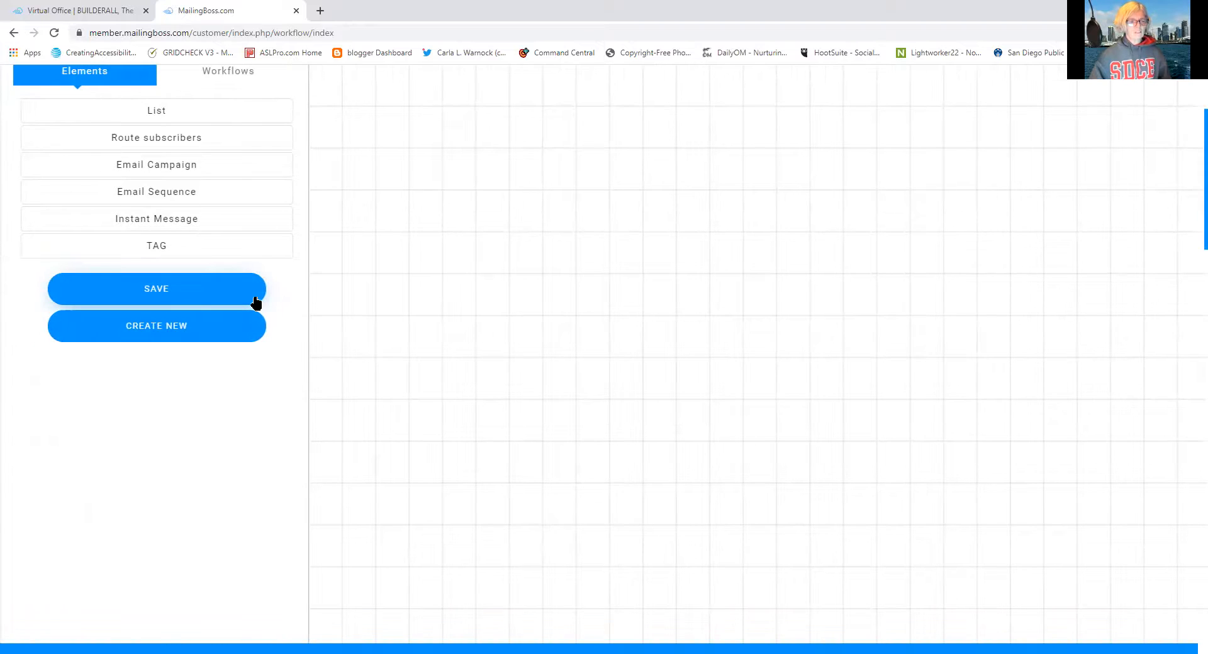
click(242, 80)
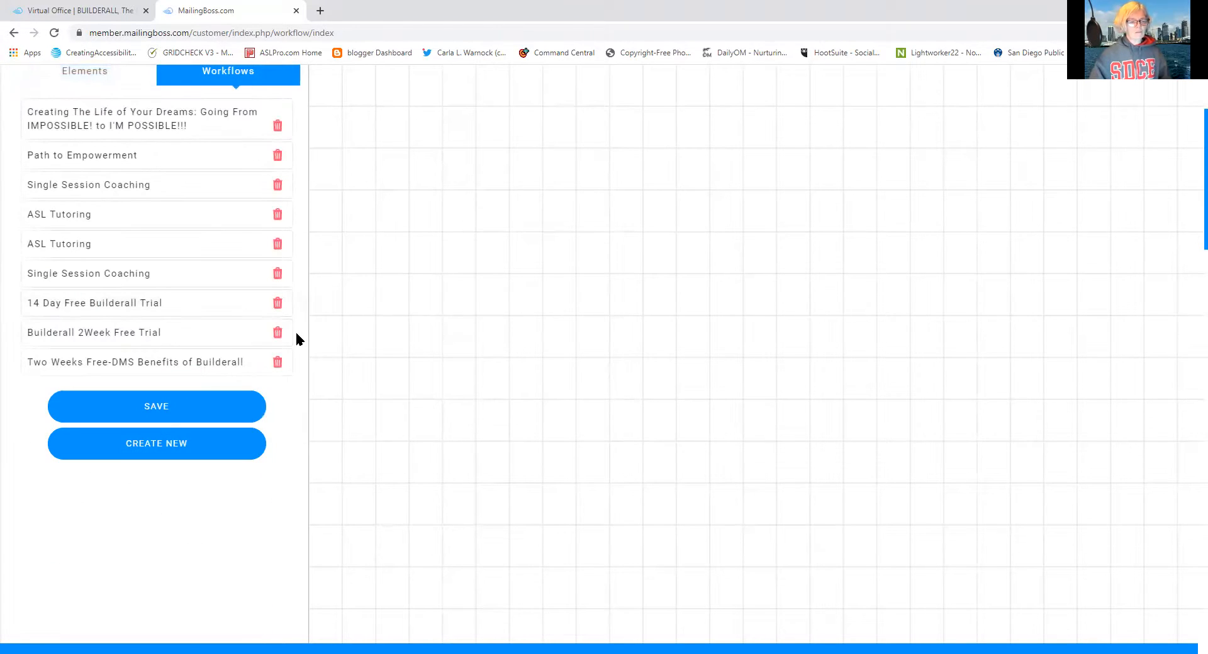
click(275, 360)
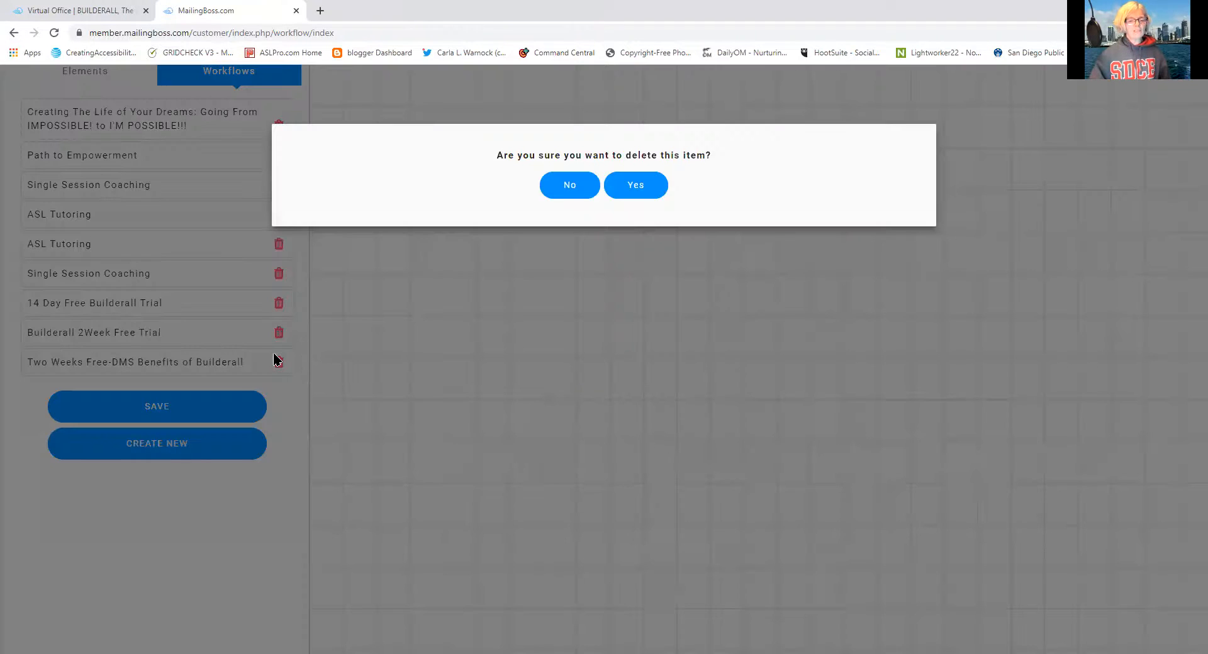
click(647, 188)
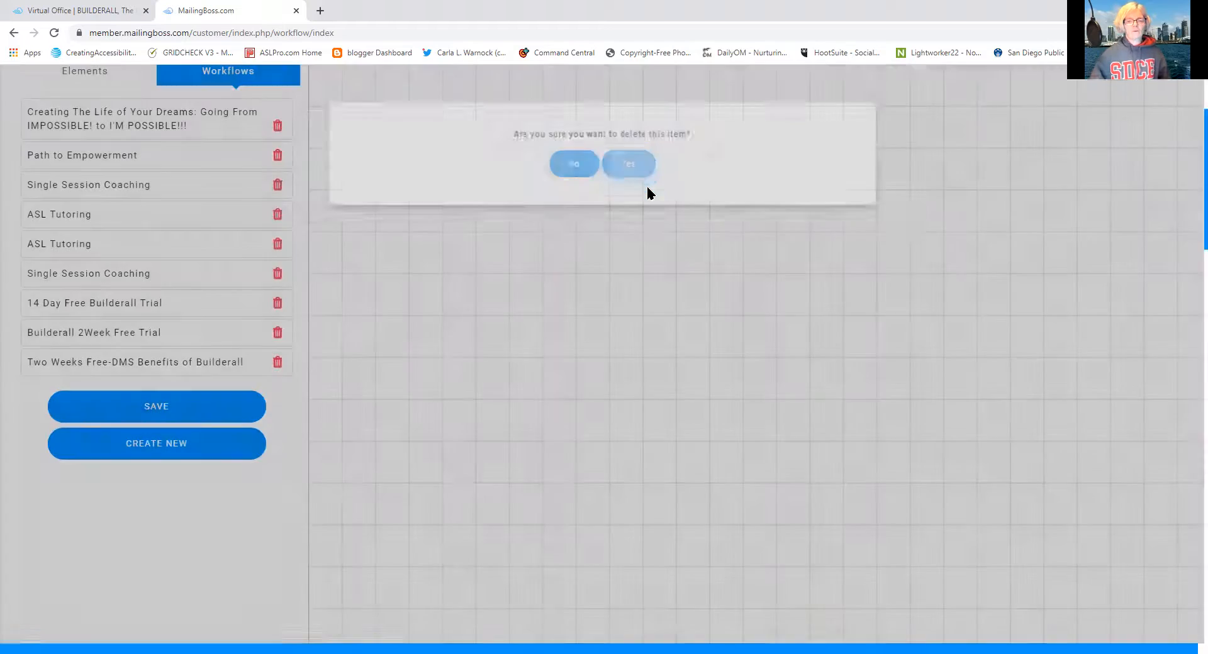
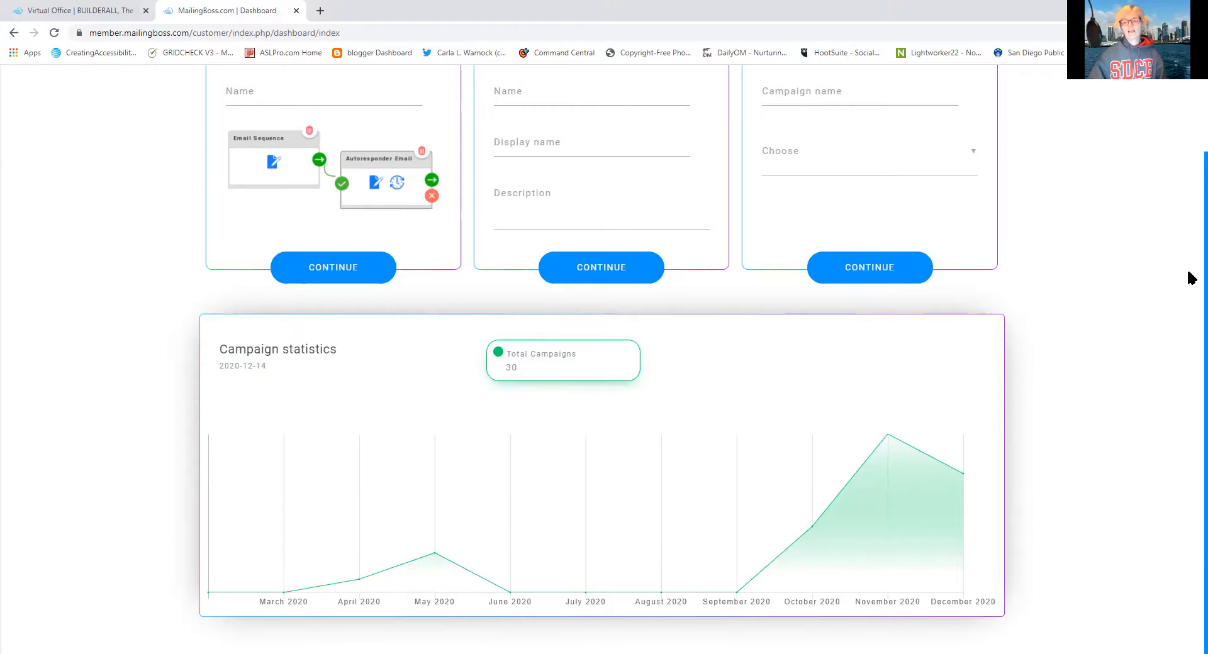
Open the overview of all subscriber lists from the MailingBoss dashboard
scroll(1190, 227, up, 2)
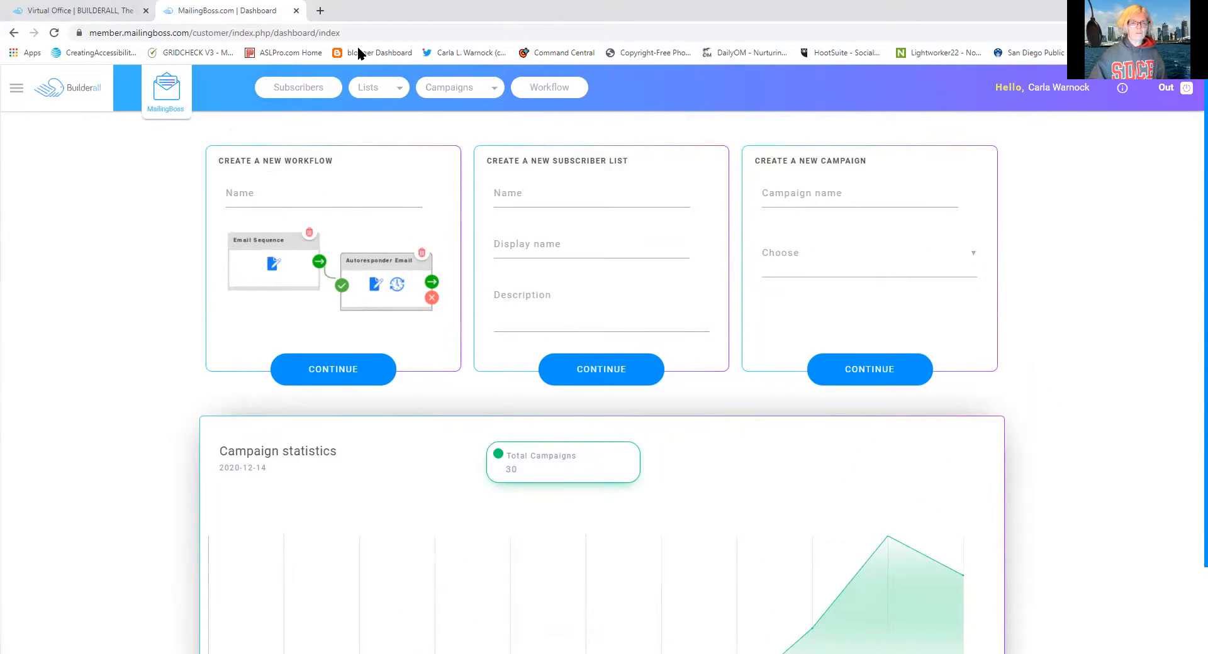
click(372, 88)
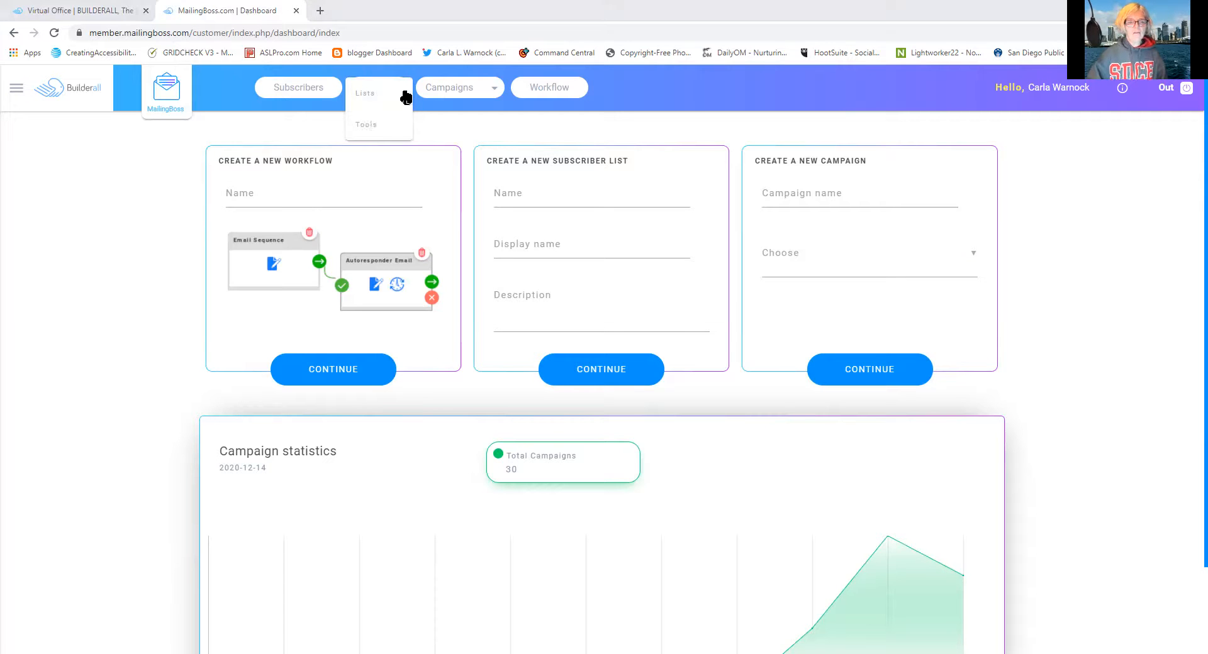
click(370, 91)
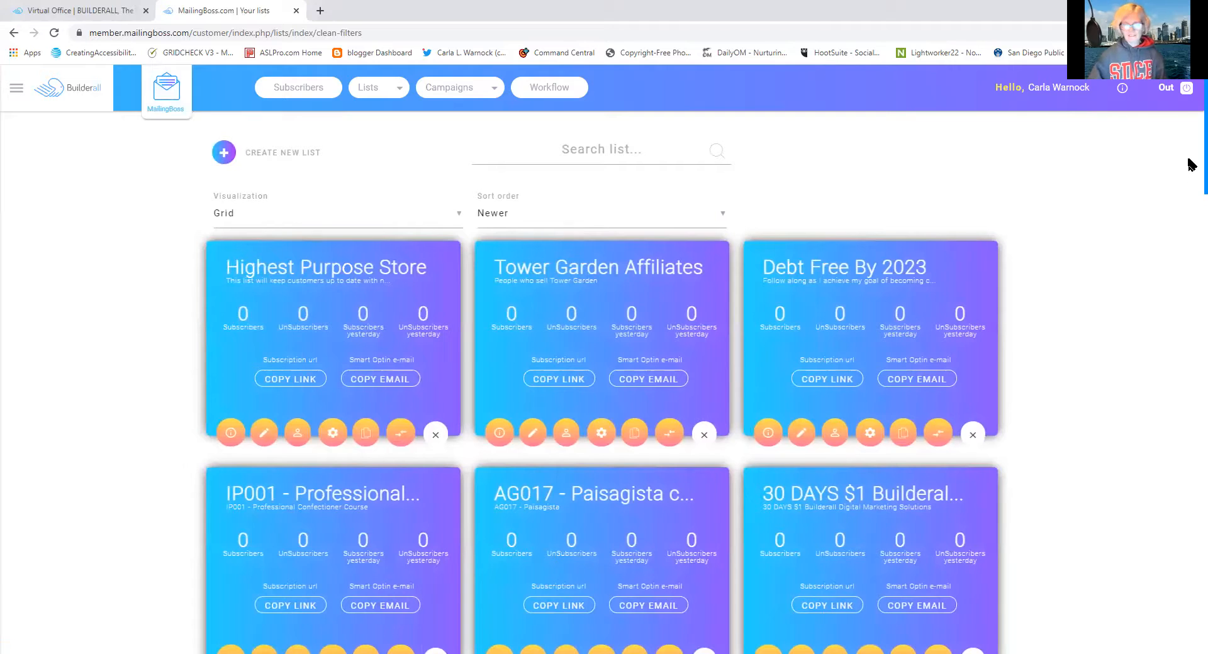
View the available pages and emails of the Highest Purpose Store list, and return to the subscriber lists
scroll(1191, 173, down, 2)
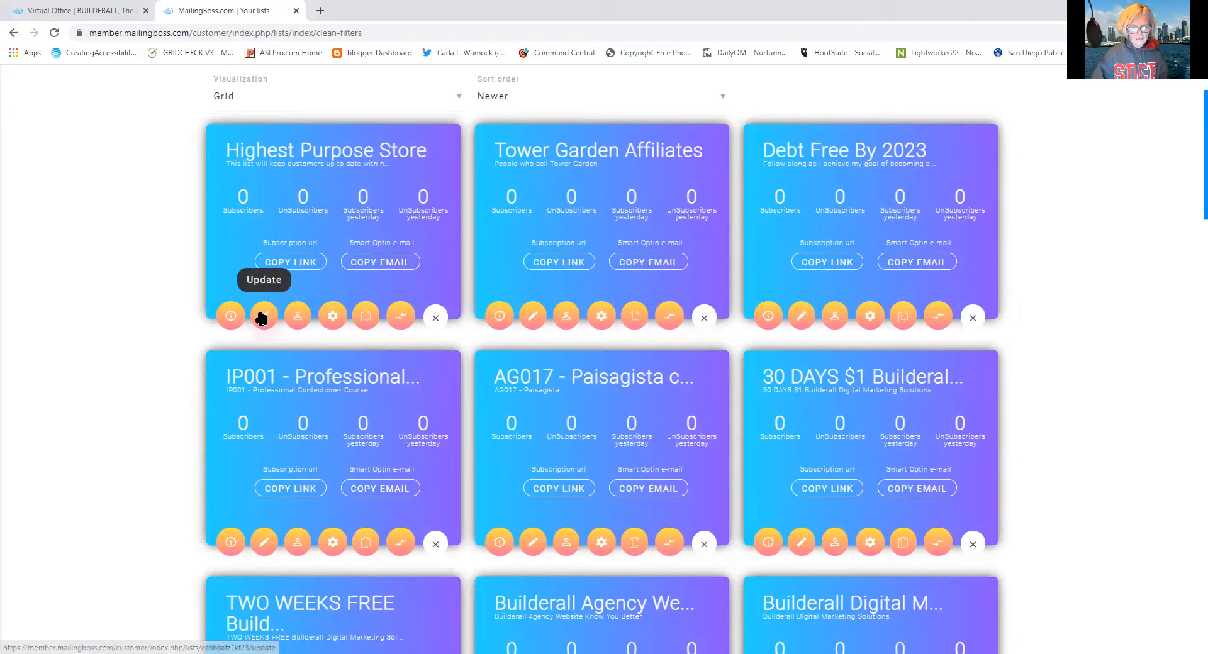
click(333, 318)
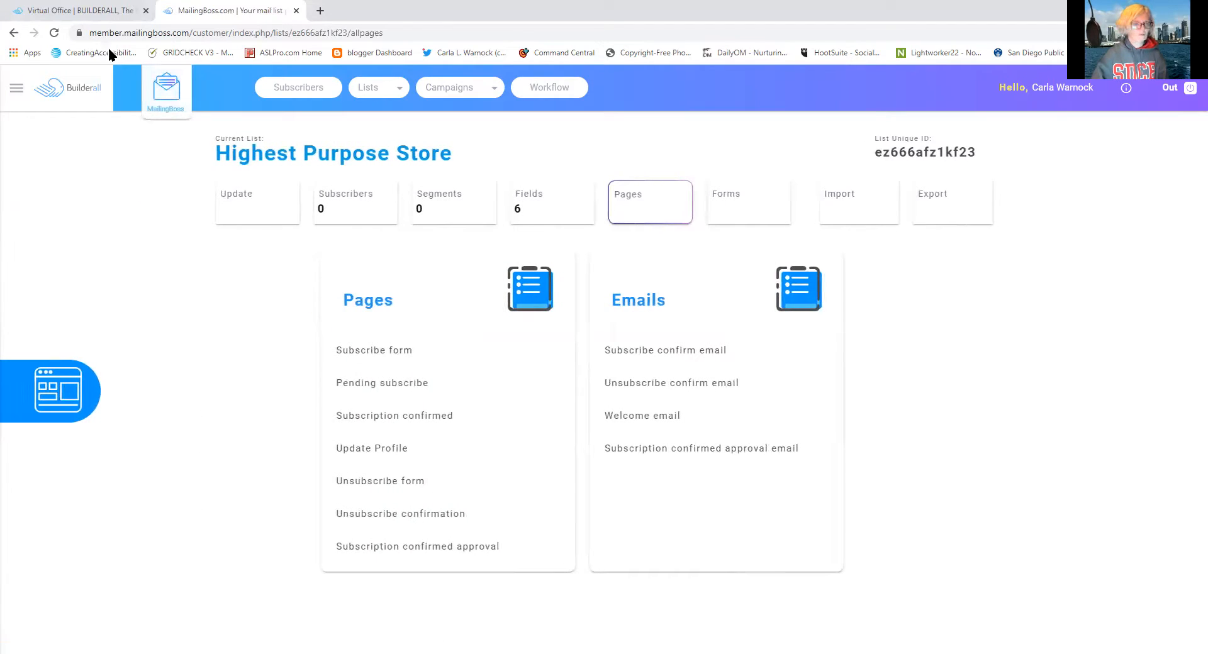
click(5, 31)
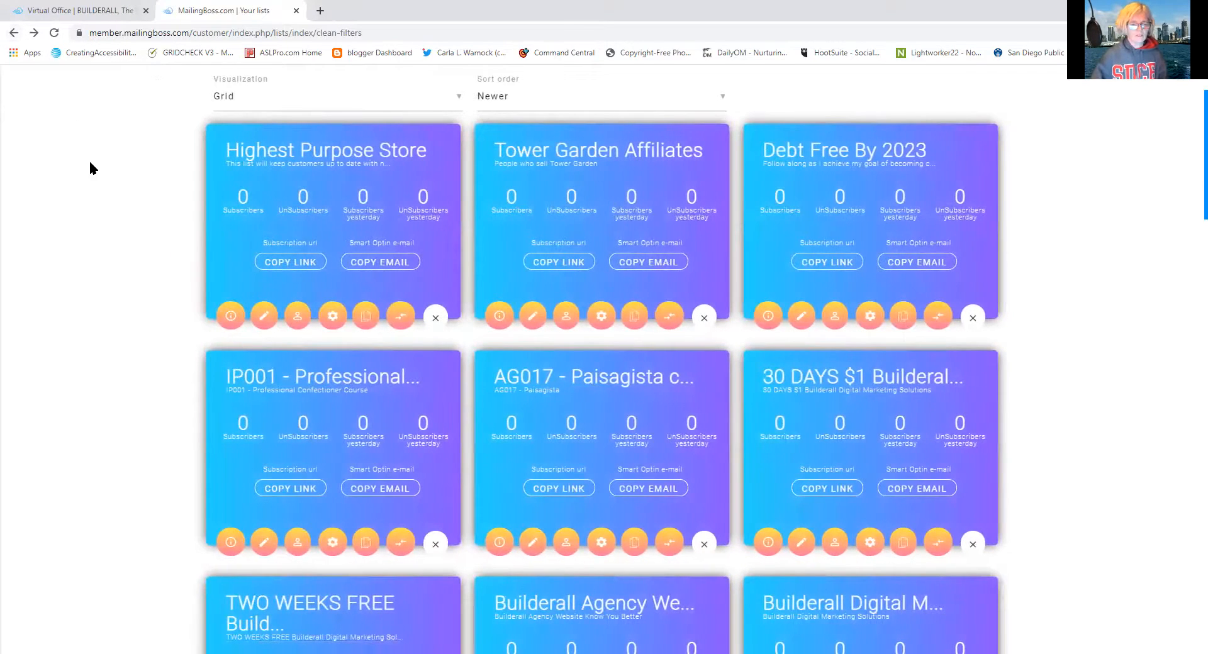
Open the Highest Purpose Store list's overview and examine its creation options and the subscriber growth, responsivity, delivery and unsubscriber charts
click(231, 321)
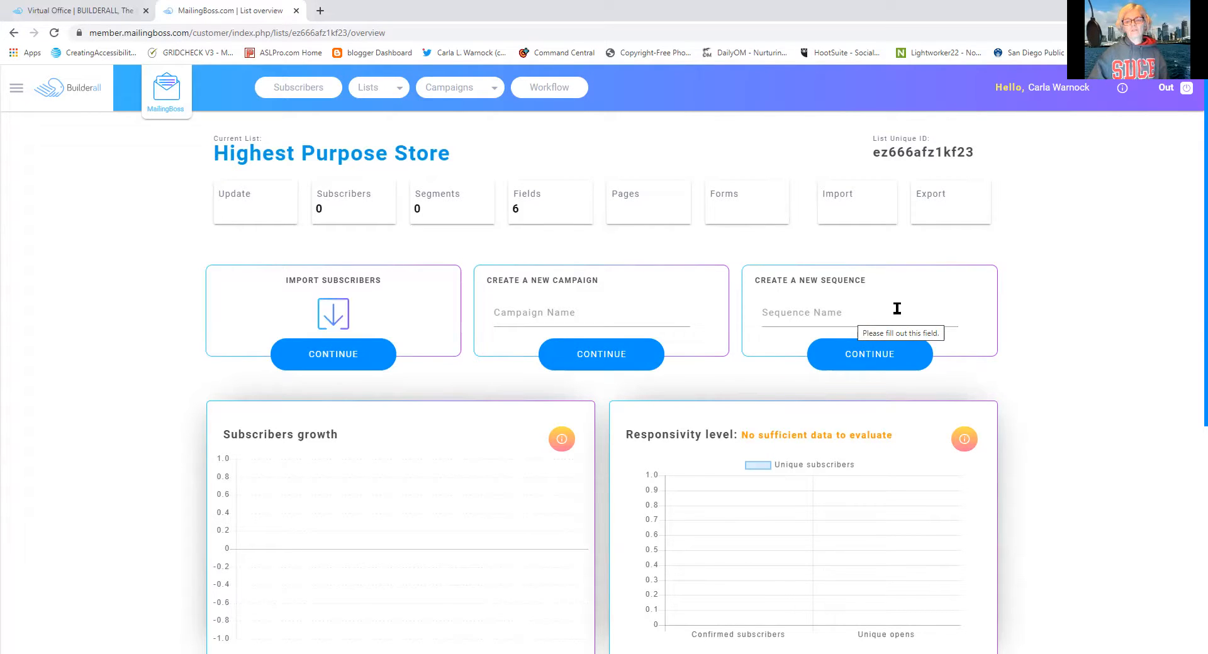
scroll(897, 309, down, 1)
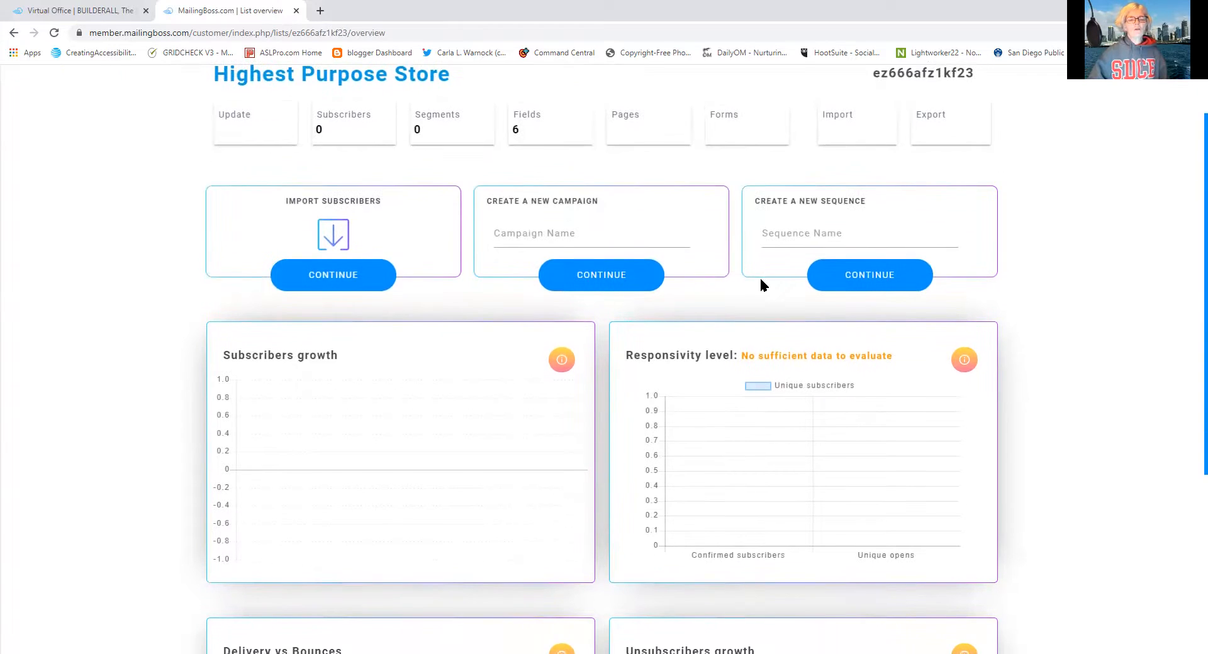
scroll(1190, 315, up, 1)
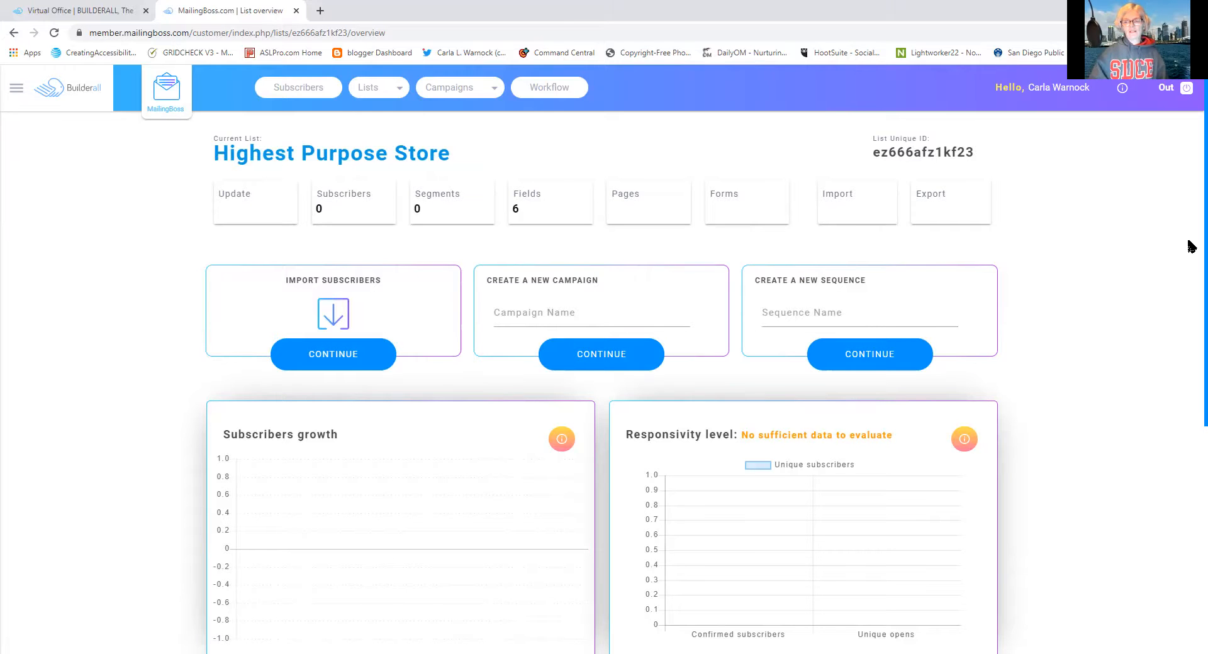
scroll(1191, 245, down, 5)
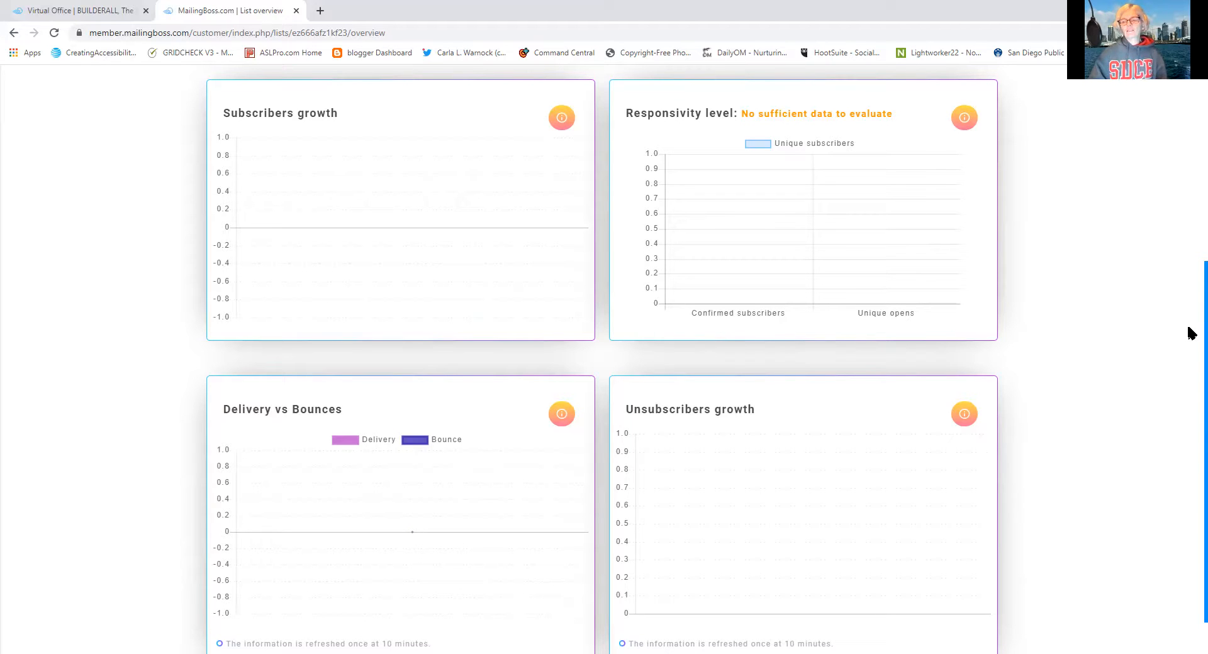
scroll(1191, 334, down, 1)
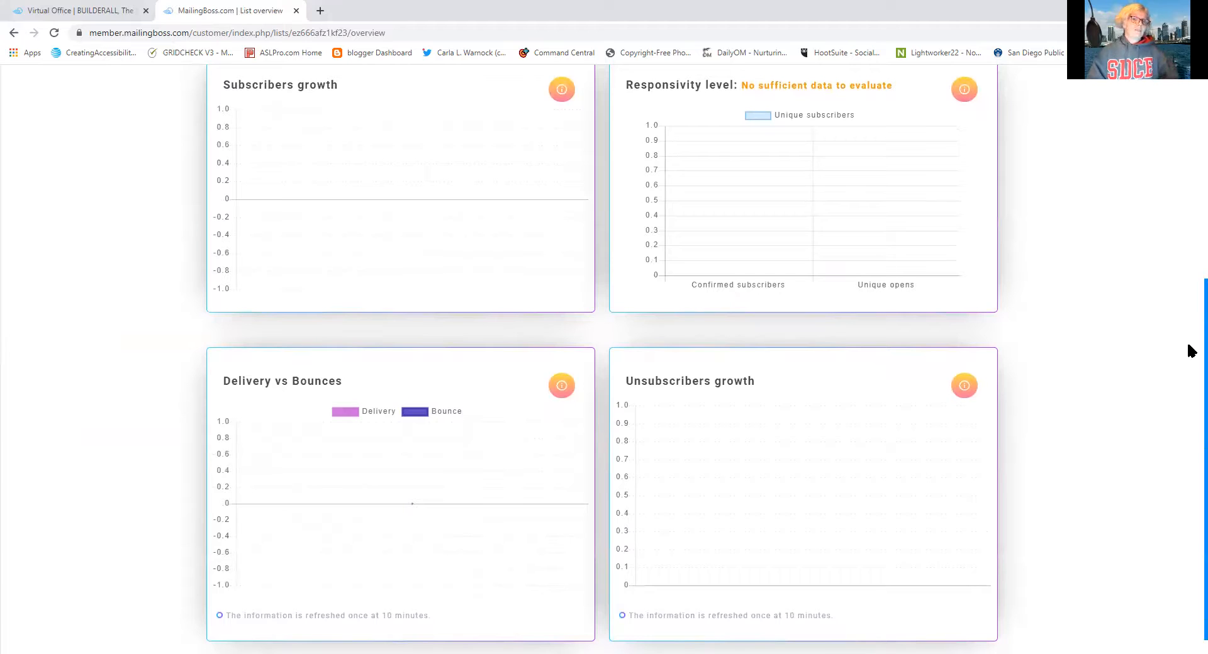
scroll(1191, 353, down, 1)
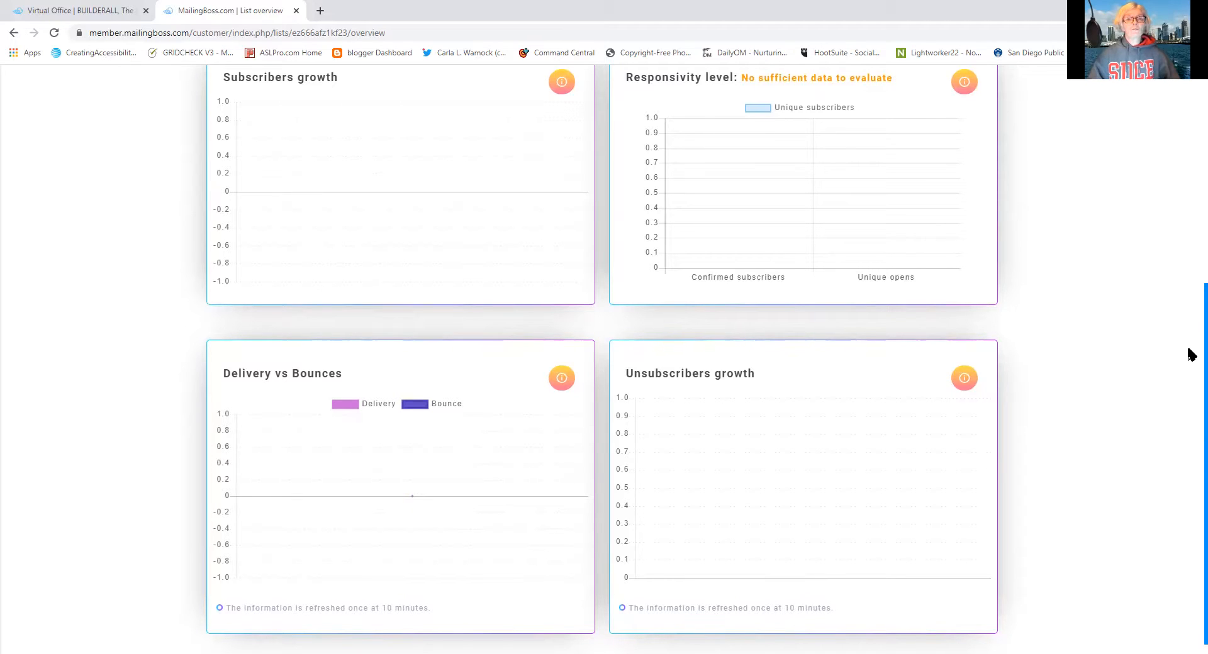
scroll(1191, 354, up, 1)
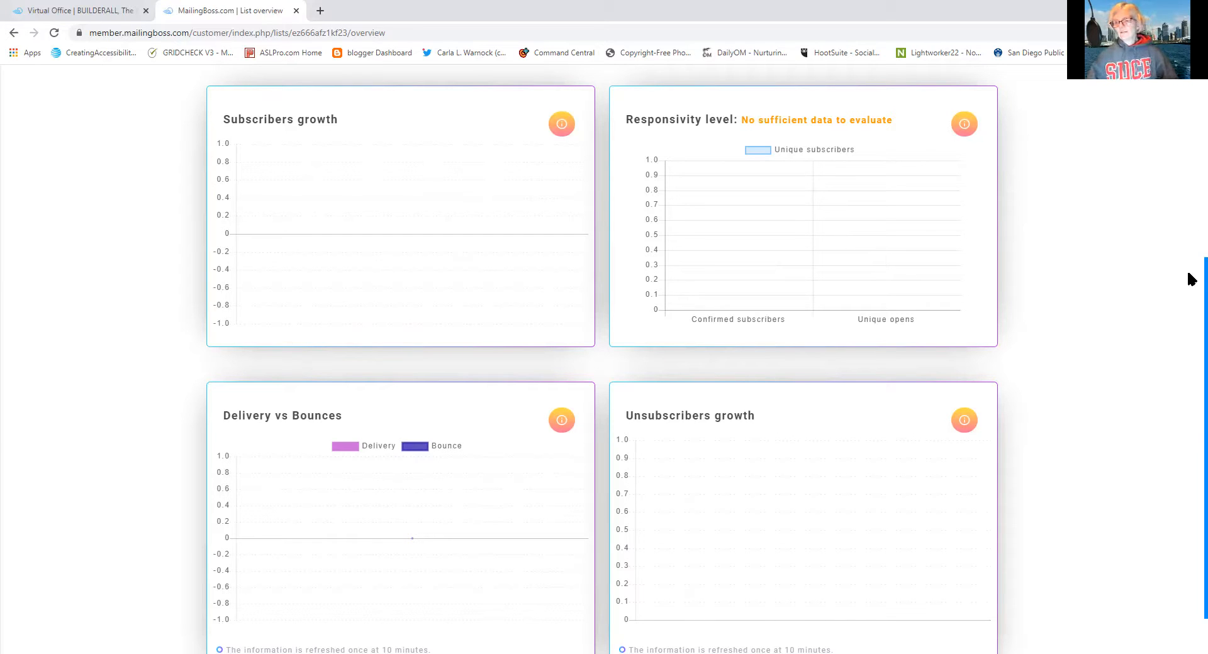
scroll(1190, 296, down, 1)
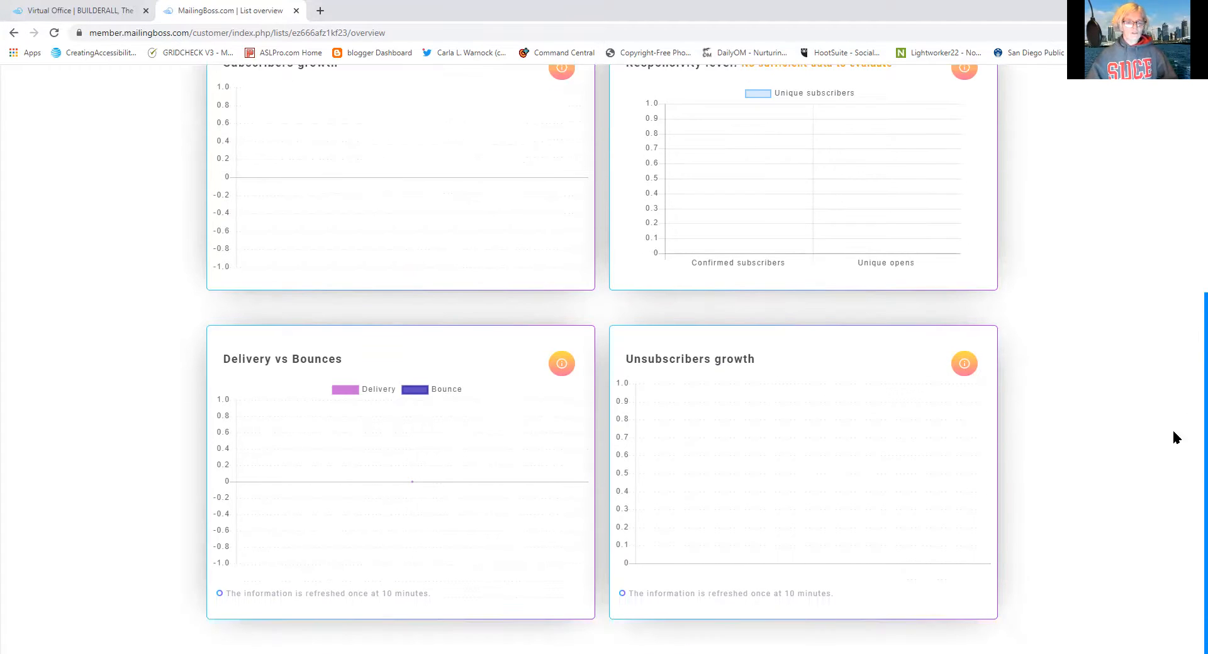